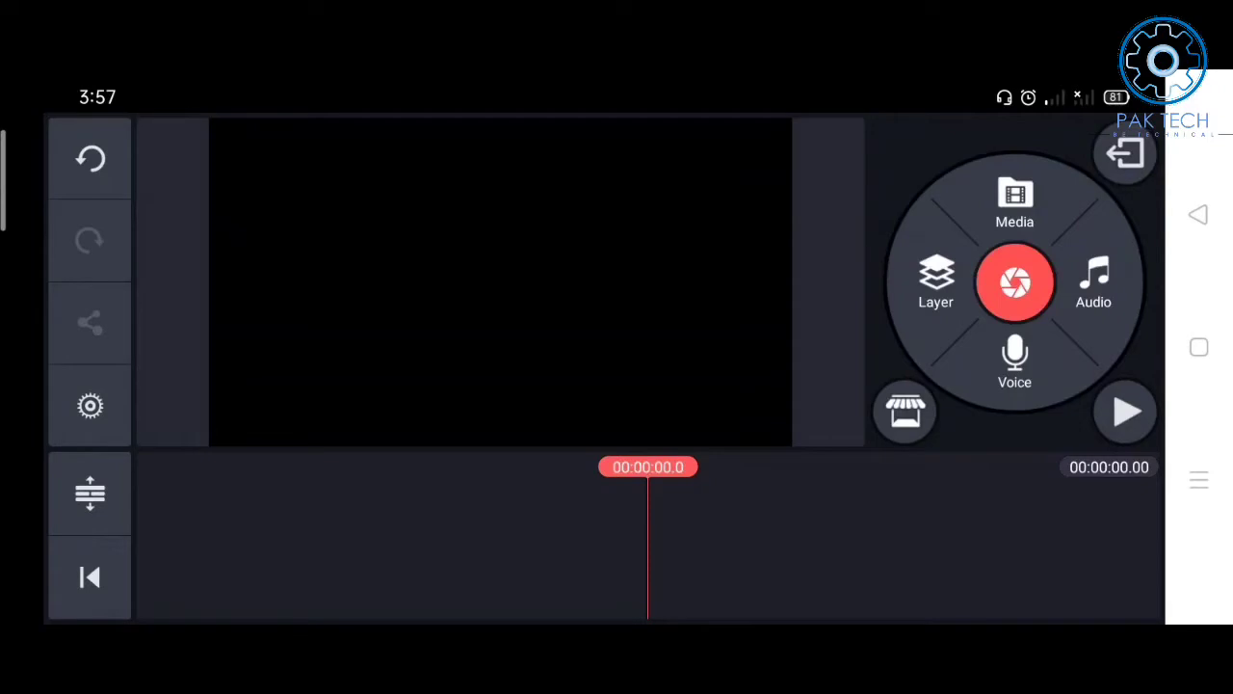
Add the solid teal background to the empty project's timeline
{"action": "left_click", "coordinate": [1038, 189]}
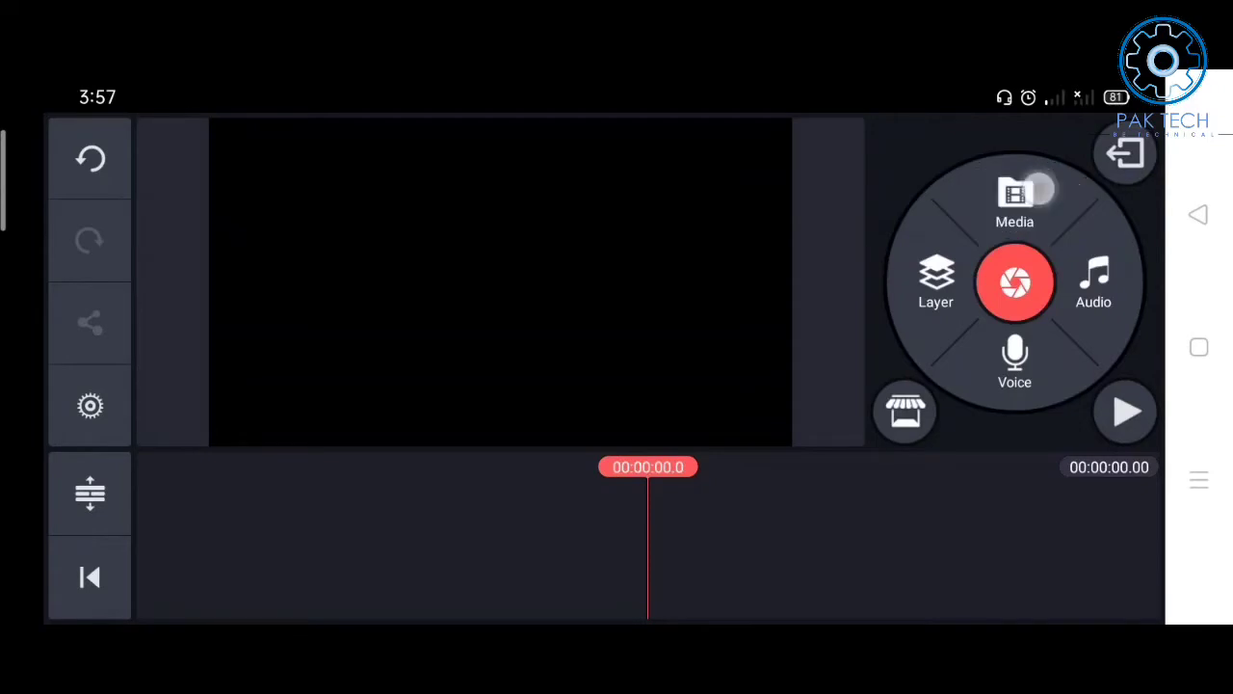
{"action": "left_click", "coordinate": [241, 246]}
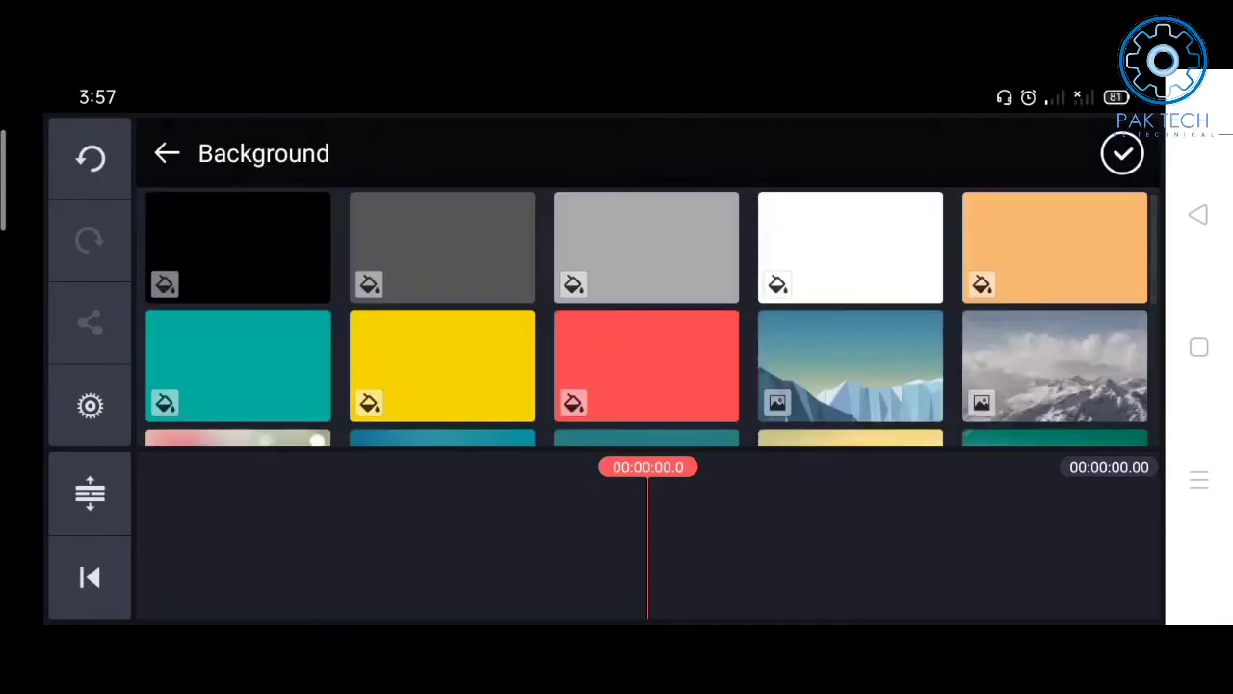
{"action": "left_click", "coordinate": [275, 359]}
{"action": "left_click", "coordinate": [1131, 161]}
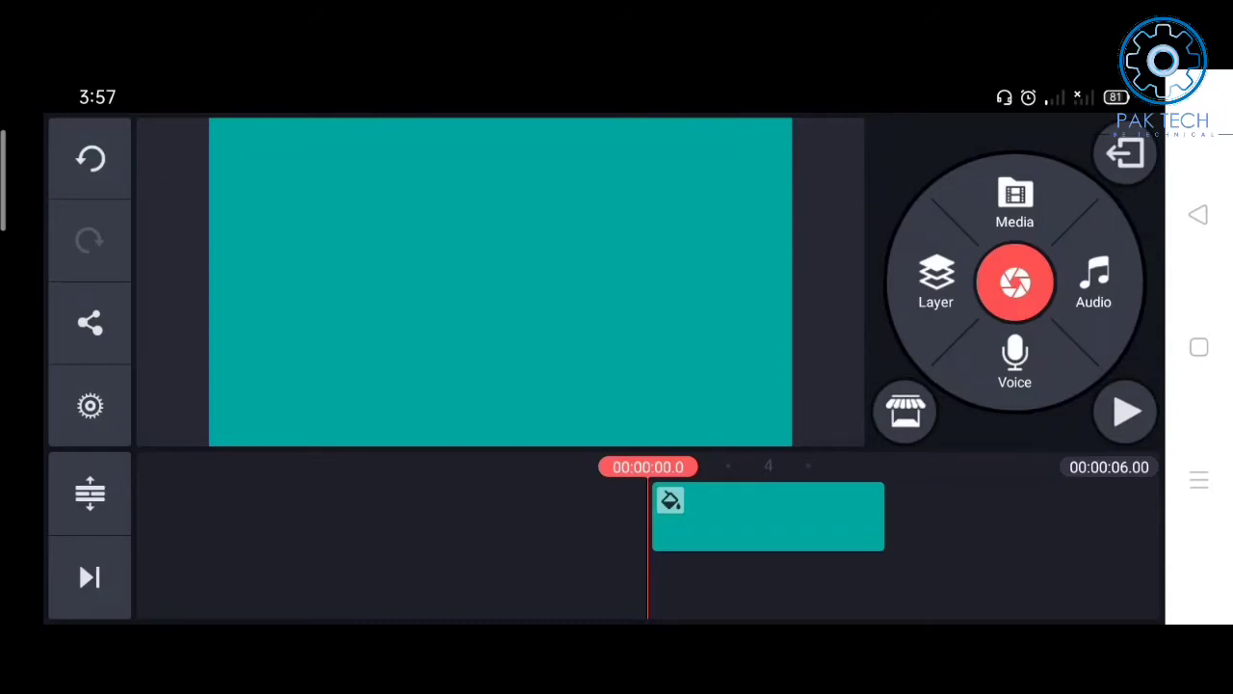
Add the green-screen Subscribe video from the Export folder as a media layer and enlarge it to fill the frame
{"action": "left_click", "coordinate": [936, 279]}
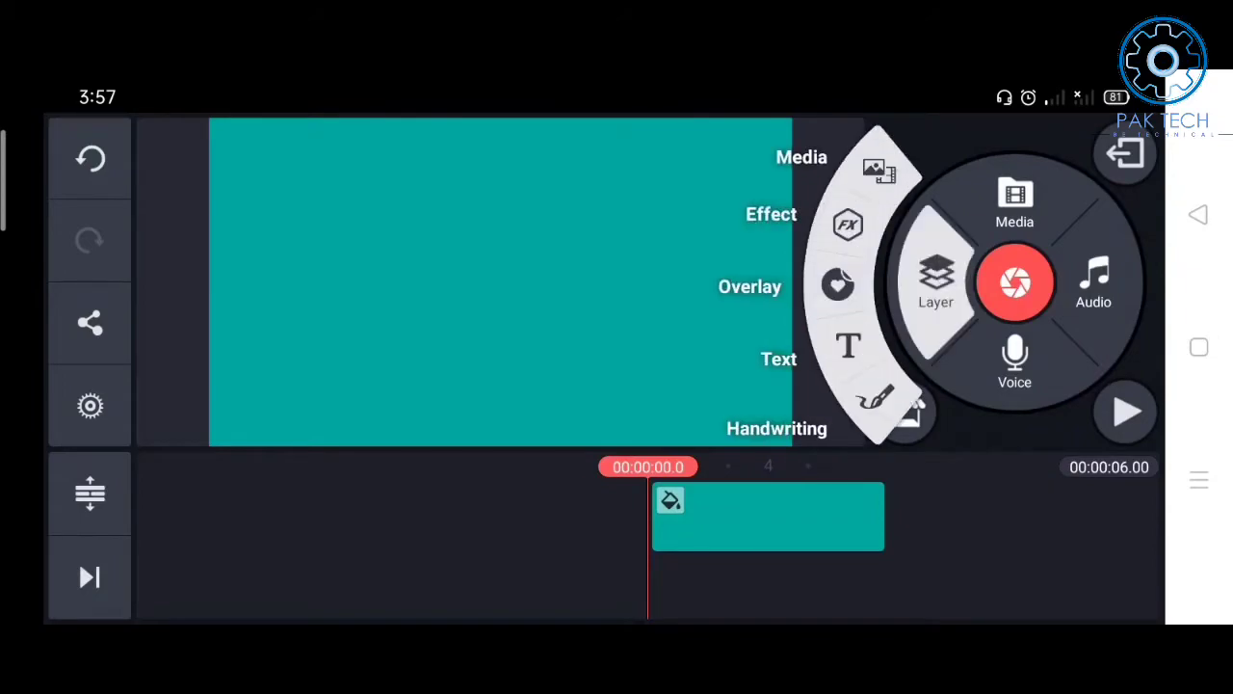
{"action": "left_click", "coordinate": [890, 166]}
{"action": "left_click", "coordinate": [1055, 248]}
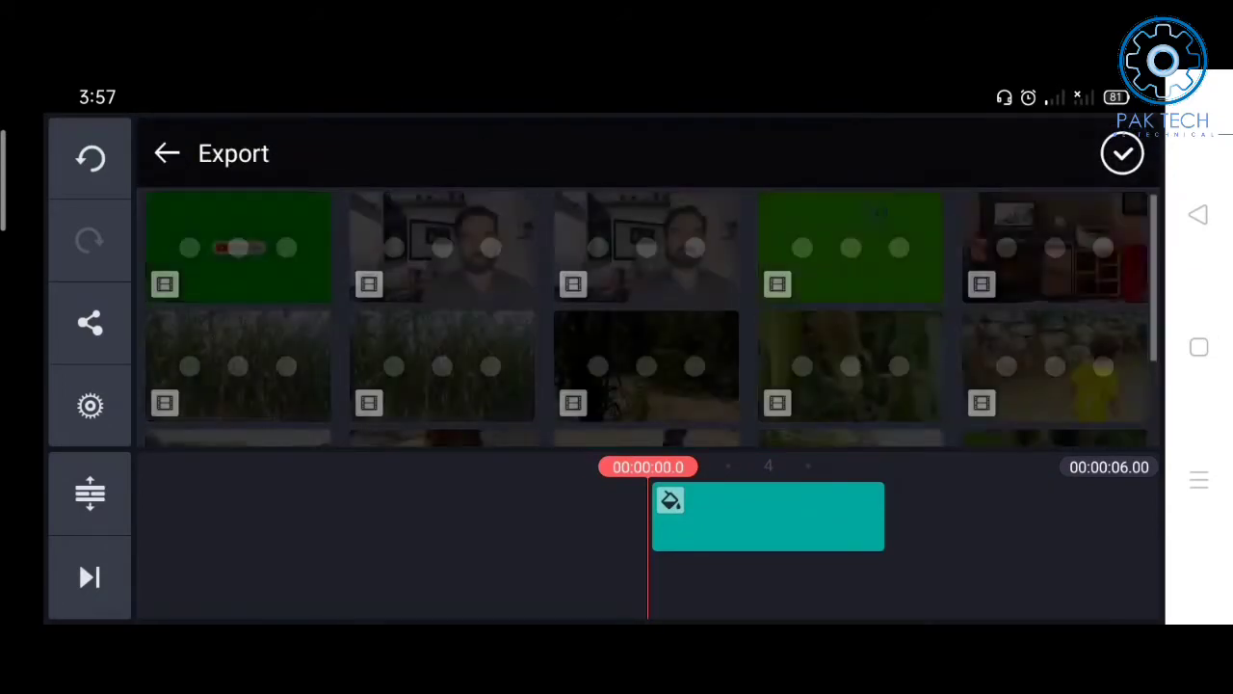
{"action": "left_click", "coordinate": [237, 241]}
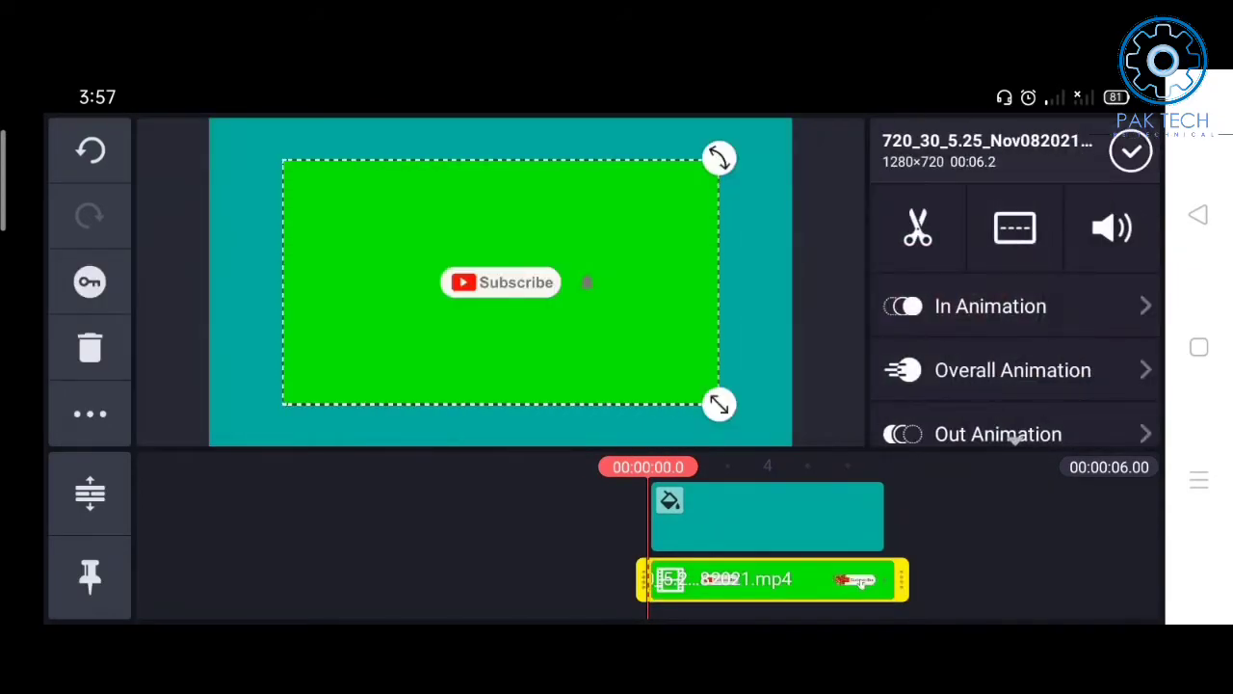
{"action": "left_click_drag", "start_coordinate": [723, 401], "coordinate": [812, 435]}
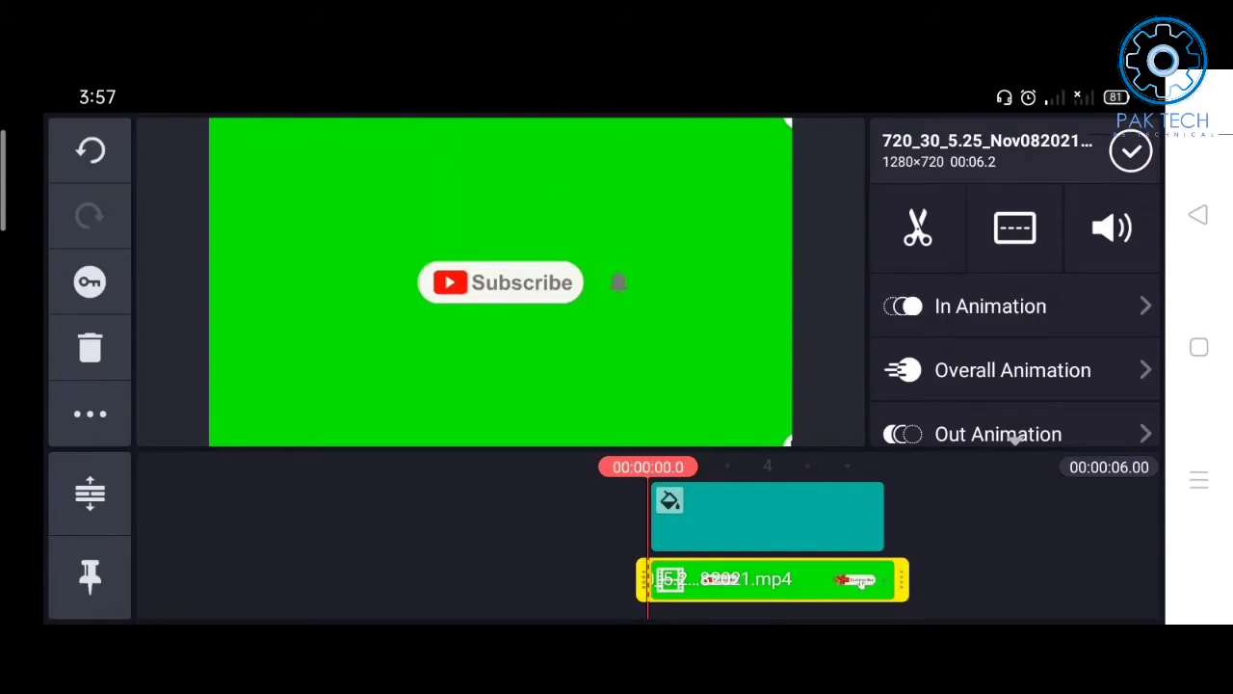
{"action": "left_click", "coordinate": [1130, 150]}
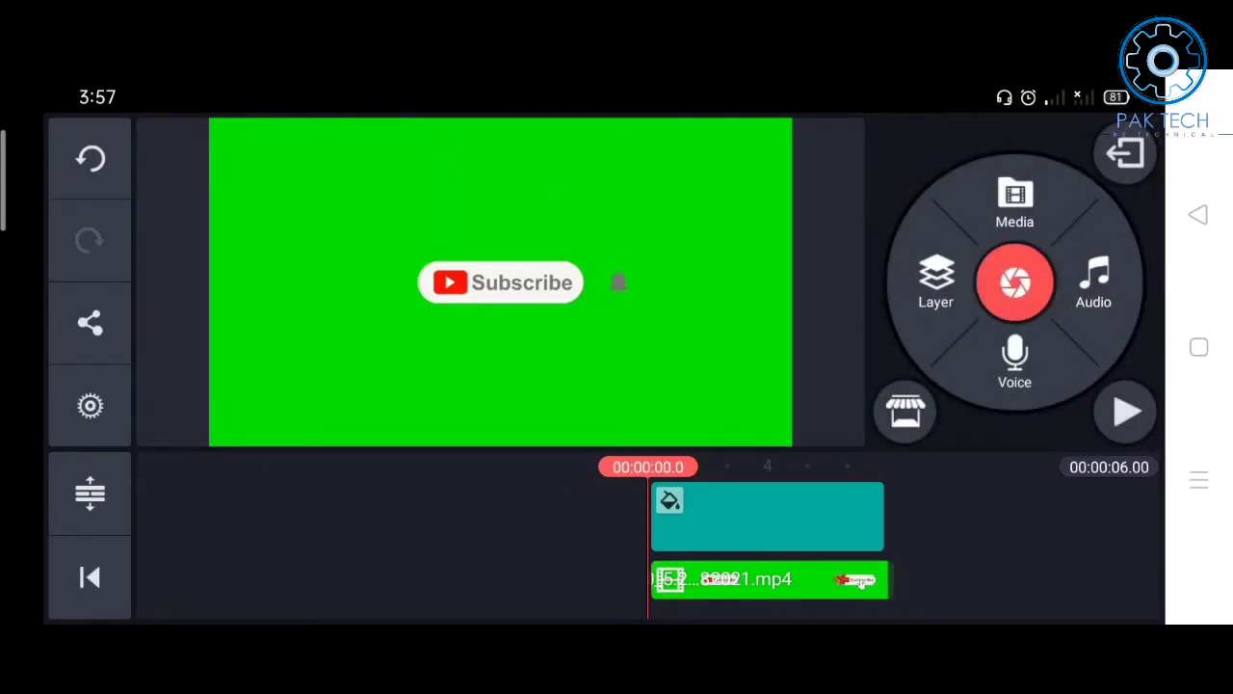
Enable Chroma Key on the Subscribe video layer with the lower threshold at 52%, and play the result
{"action": "left_click", "coordinate": [761, 578]}
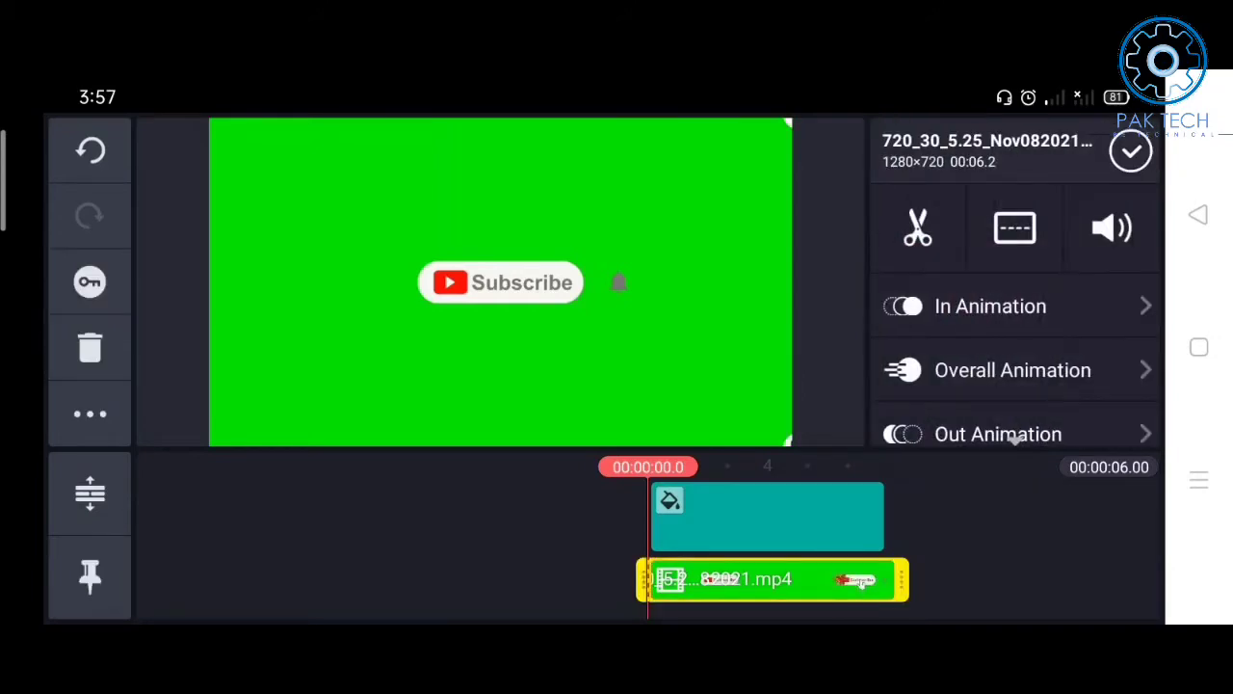
{"action": "left_click_drag", "start_coordinate": [1089, 391], "coordinate": [1103, 300]}
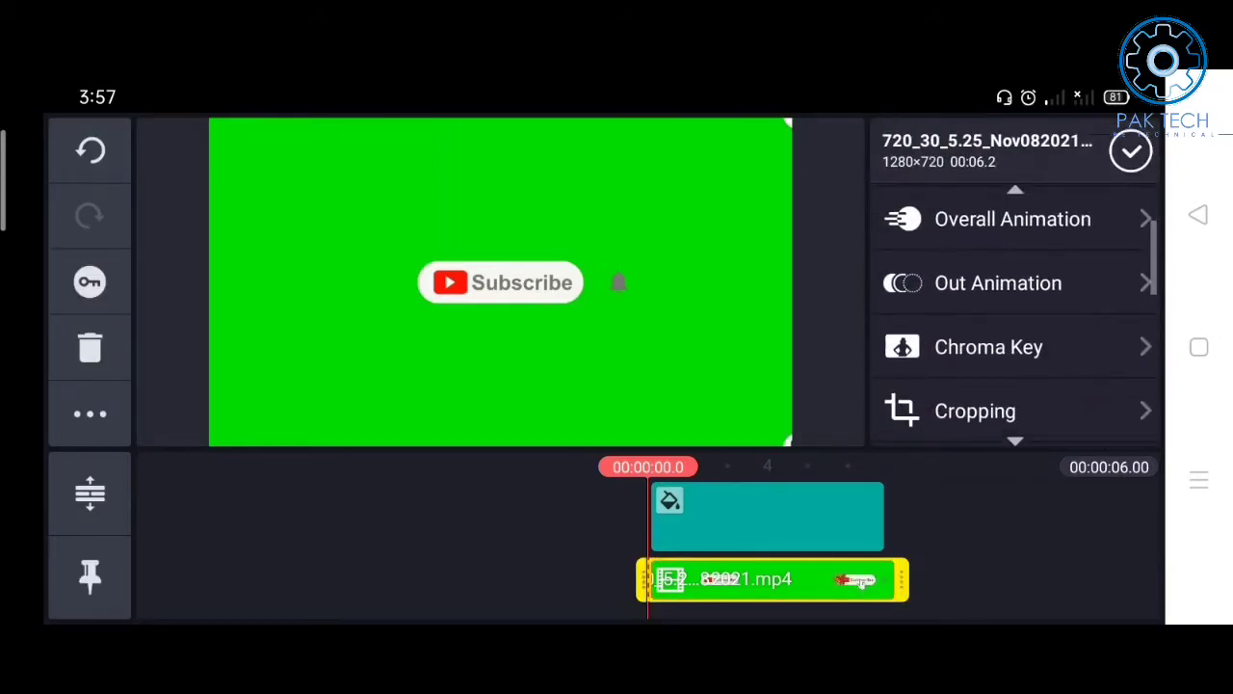
{"action": "left_click", "coordinate": [1070, 336]}
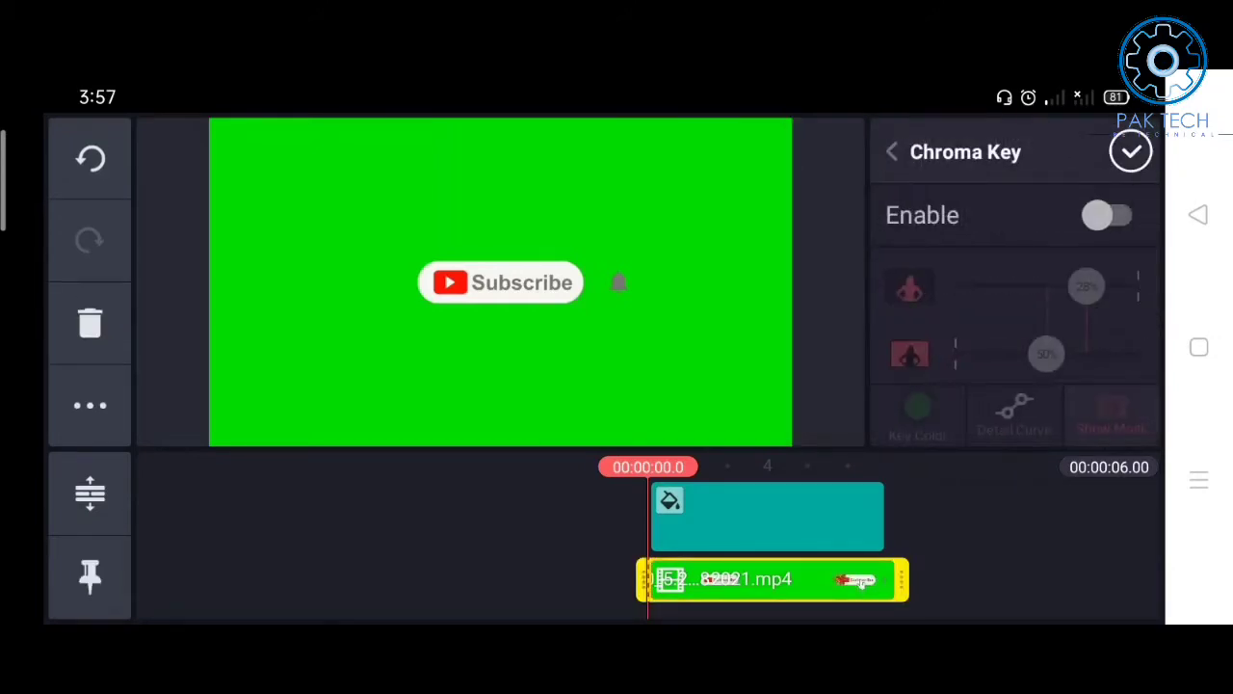
{"action": "left_click", "coordinate": [1108, 215]}
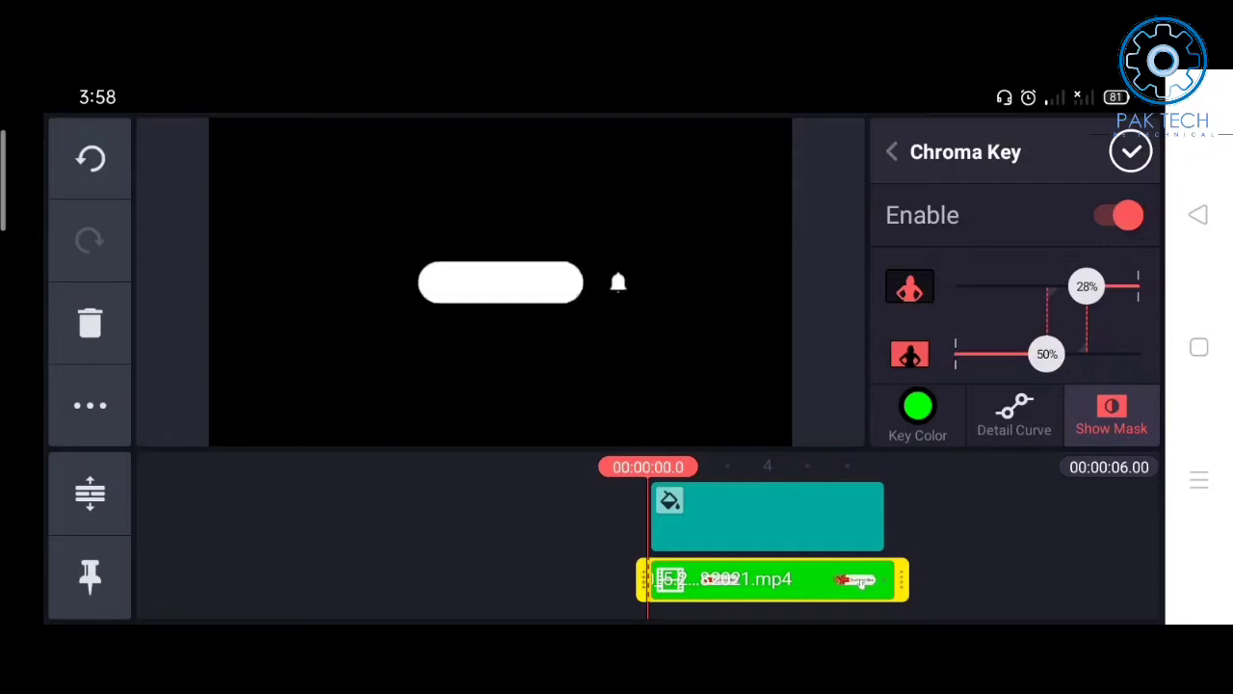
{"action": "mouse_move", "coordinate": [1047, 354]}
{"action": "left_mouse_down"}
{"action": "mouse_move", "coordinate": [1072, 359]}
{"action": "mouse_move", "coordinate": [1051, 354]}
{"action": "left_mouse_up"}
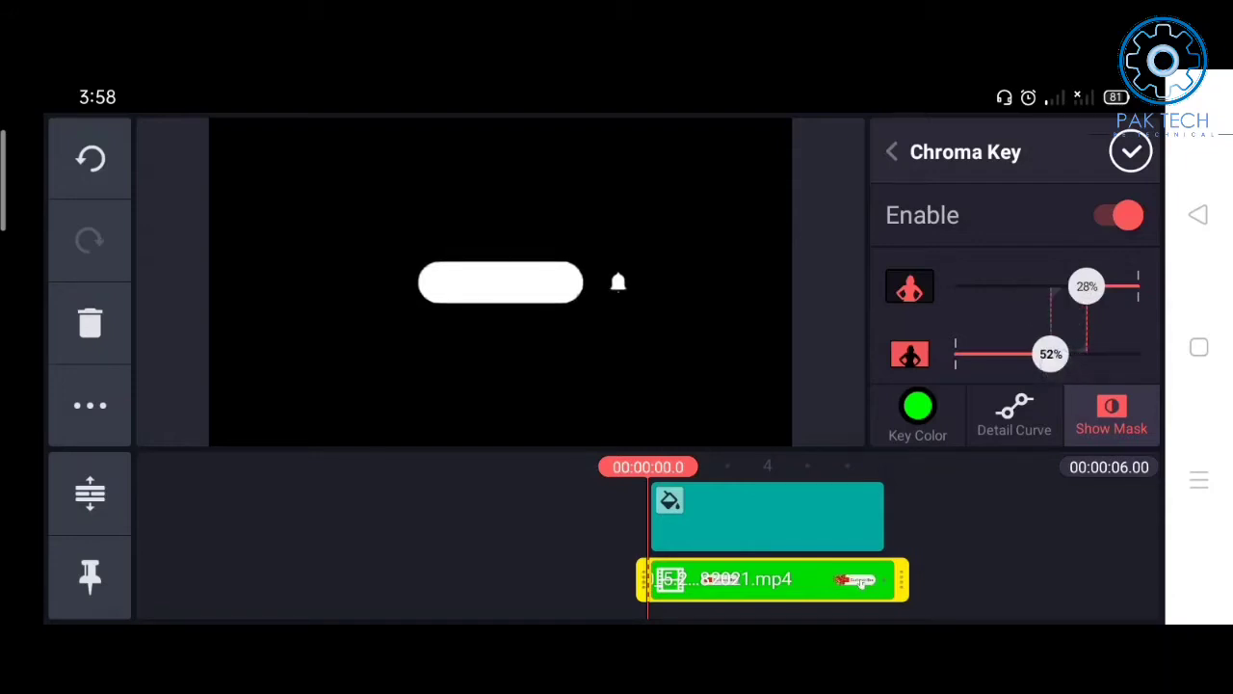
{"action": "left_click", "coordinate": [1130, 152]}
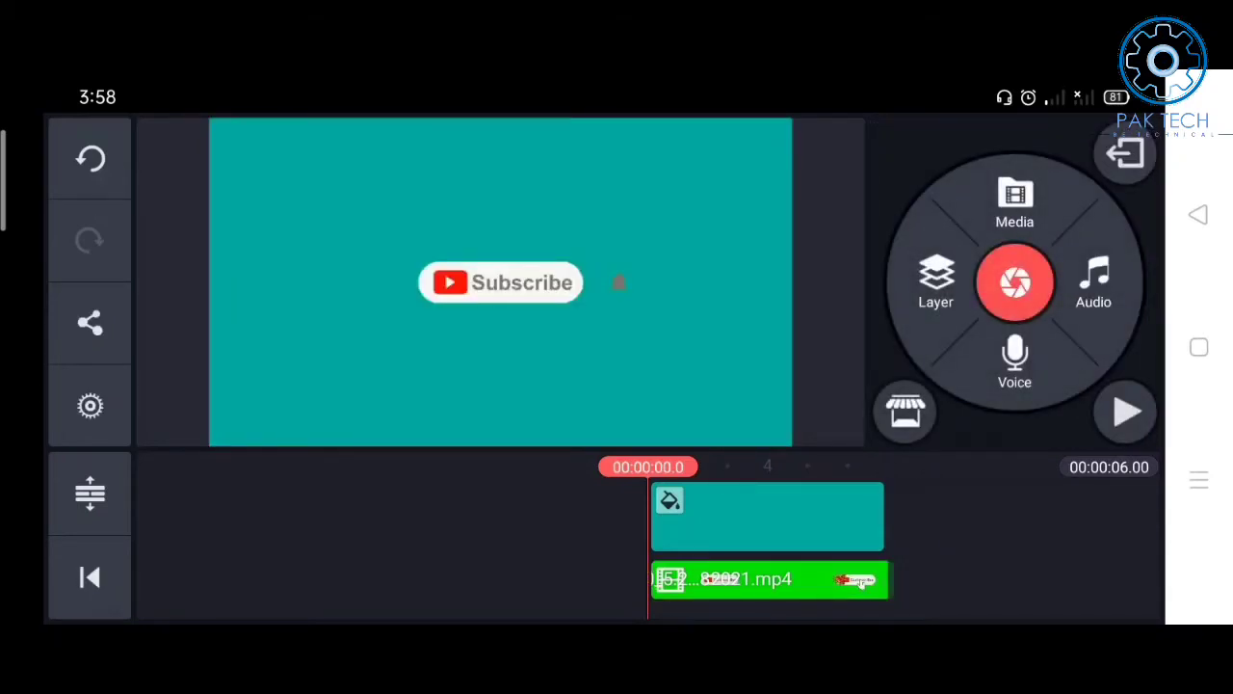
{"action": "left_click", "coordinate": [1126, 411]}
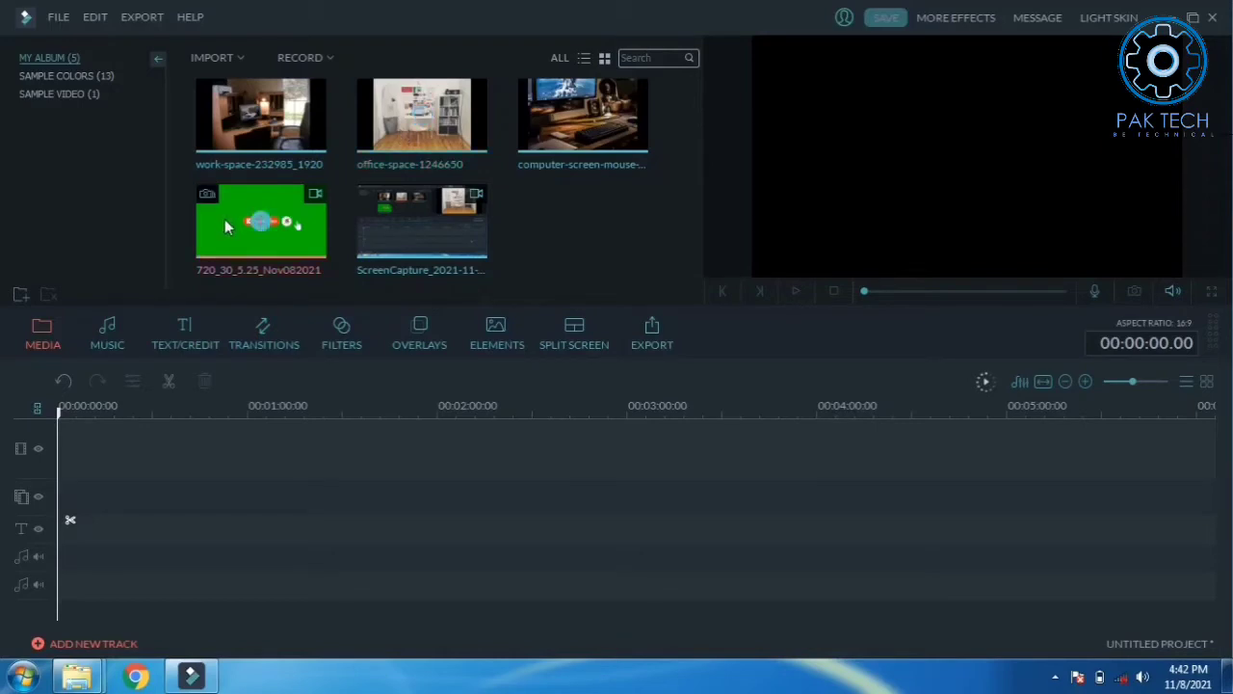
In Filmora, place the 720_30_5.25_Nov082021 clip on the overlay track and the office-space-1246650 image on the main track, both starting at 0
{"action": "left_click_drag", "start_coordinate": [261, 221], "coordinate": [70, 508]}
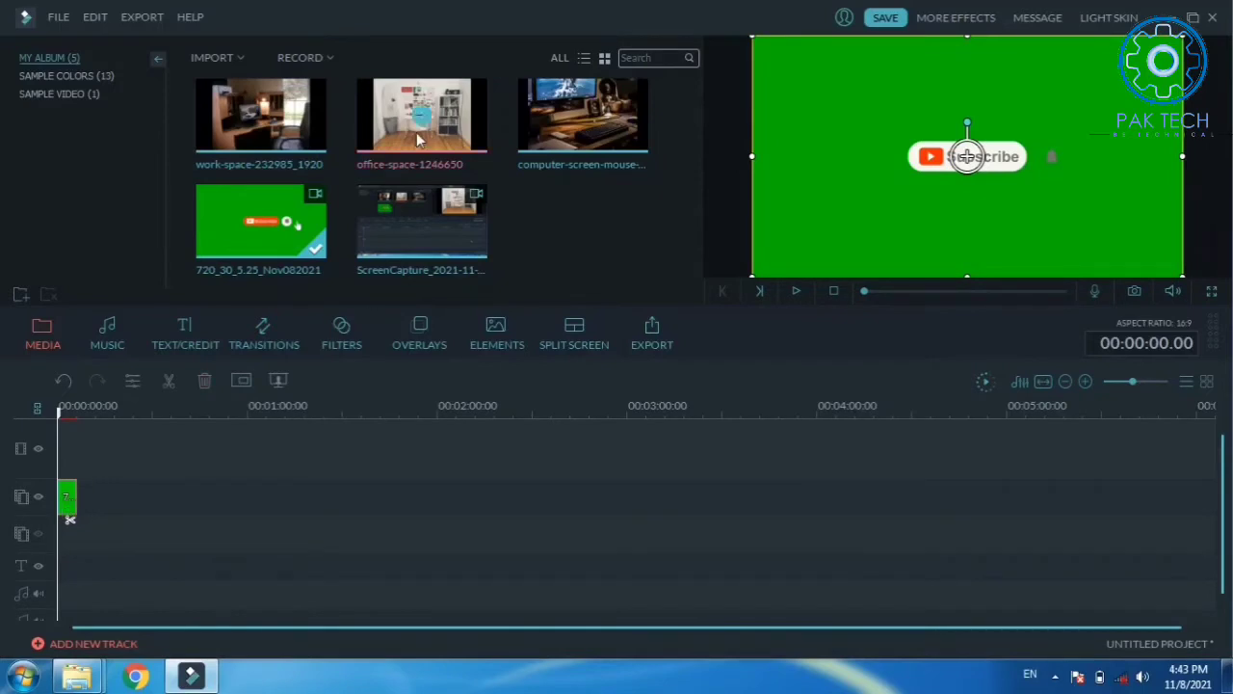
{"action": "left_click_drag", "start_coordinate": [395, 135], "coordinate": [93, 464]}
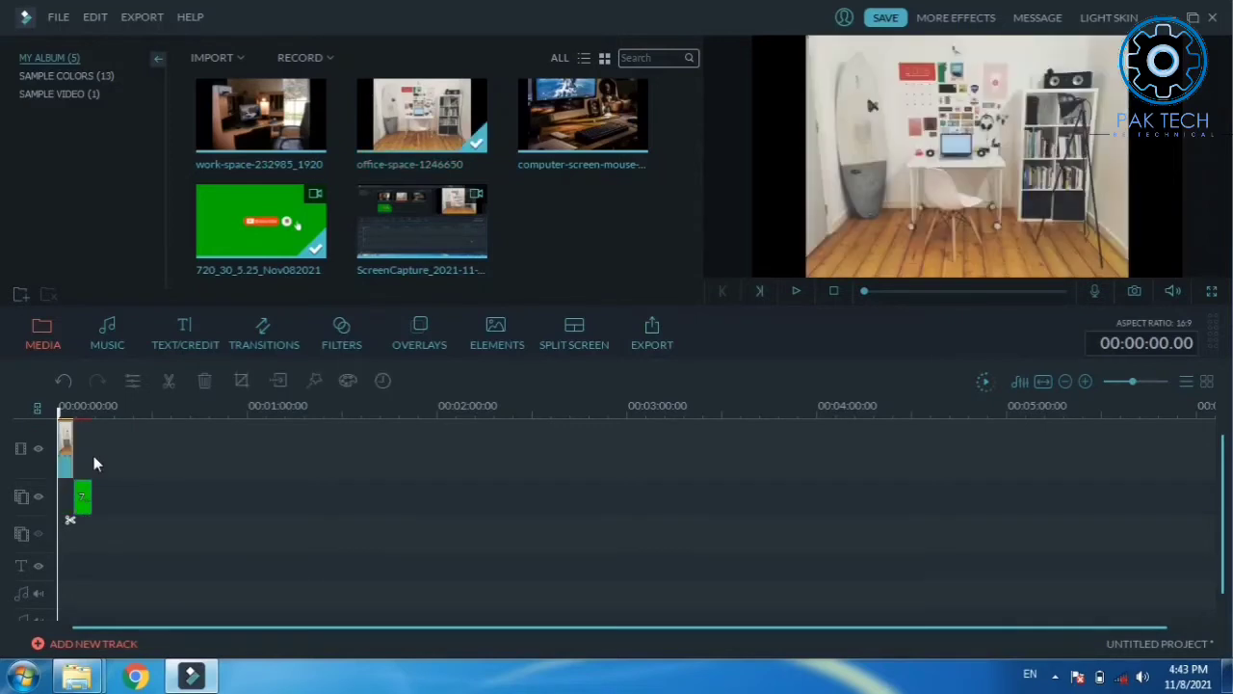
{"action": "left_click", "coordinate": [83, 498]}
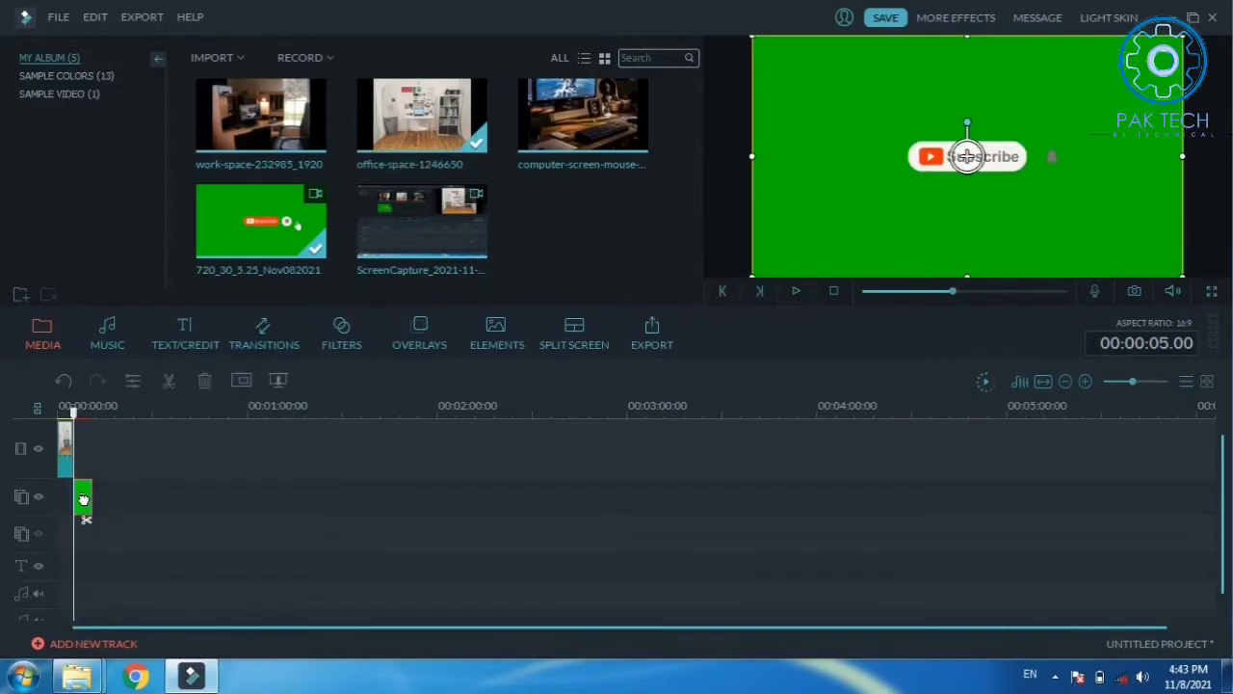
{"action": "left_click_drag", "start_coordinate": [82, 498], "coordinate": [75, 502]}
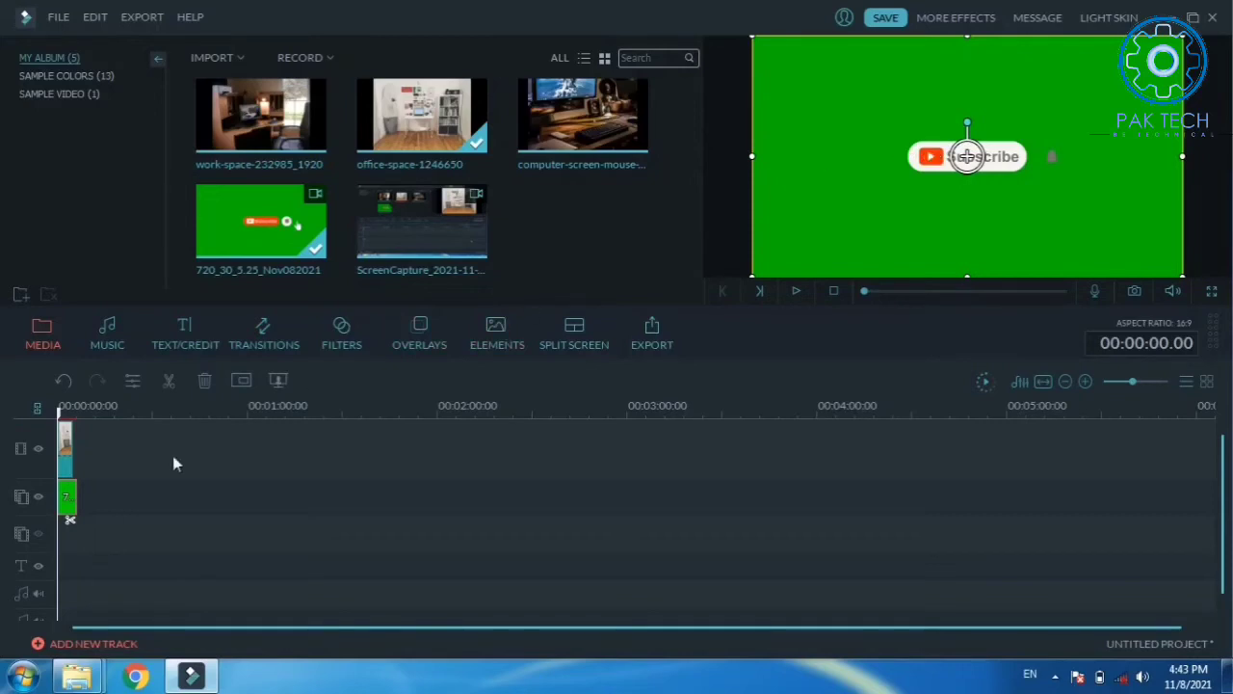
Make the overlay clip's green transparent with the Green Screen effect and move the Subscribe overlay to the lower part of the picture
{"action": "right_click", "coordinate": [67, 505]}
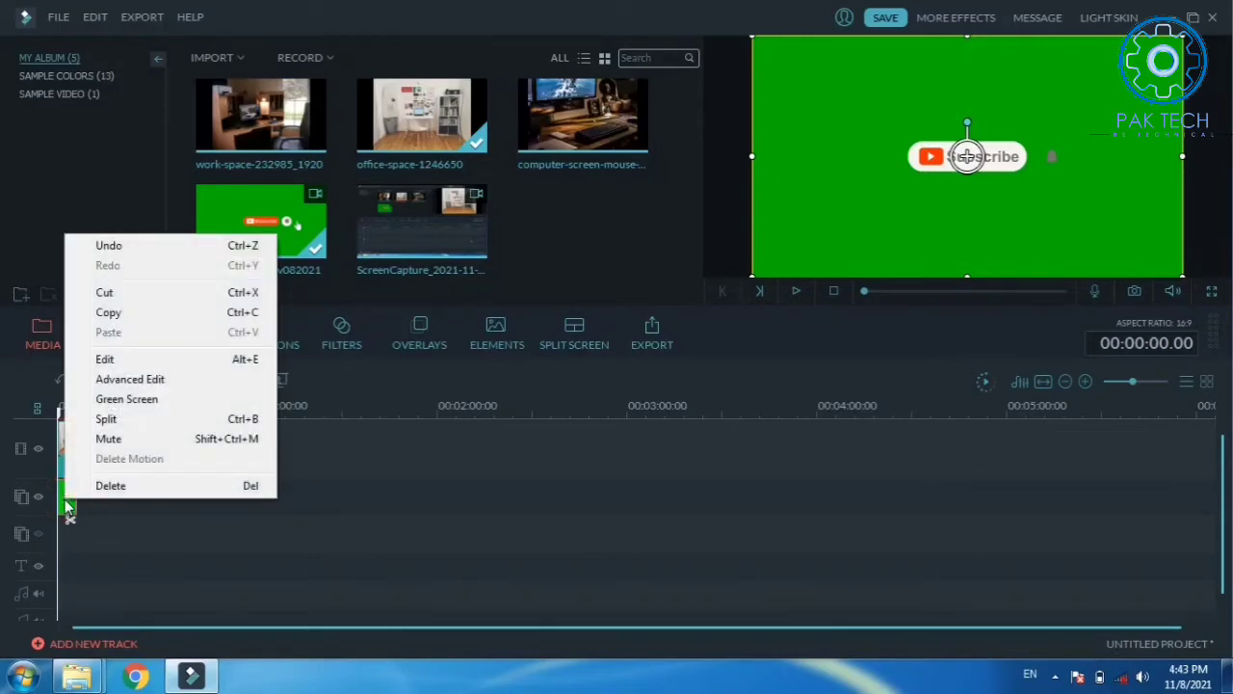
{"action": "left_click", "coordinate": [127, 399]}
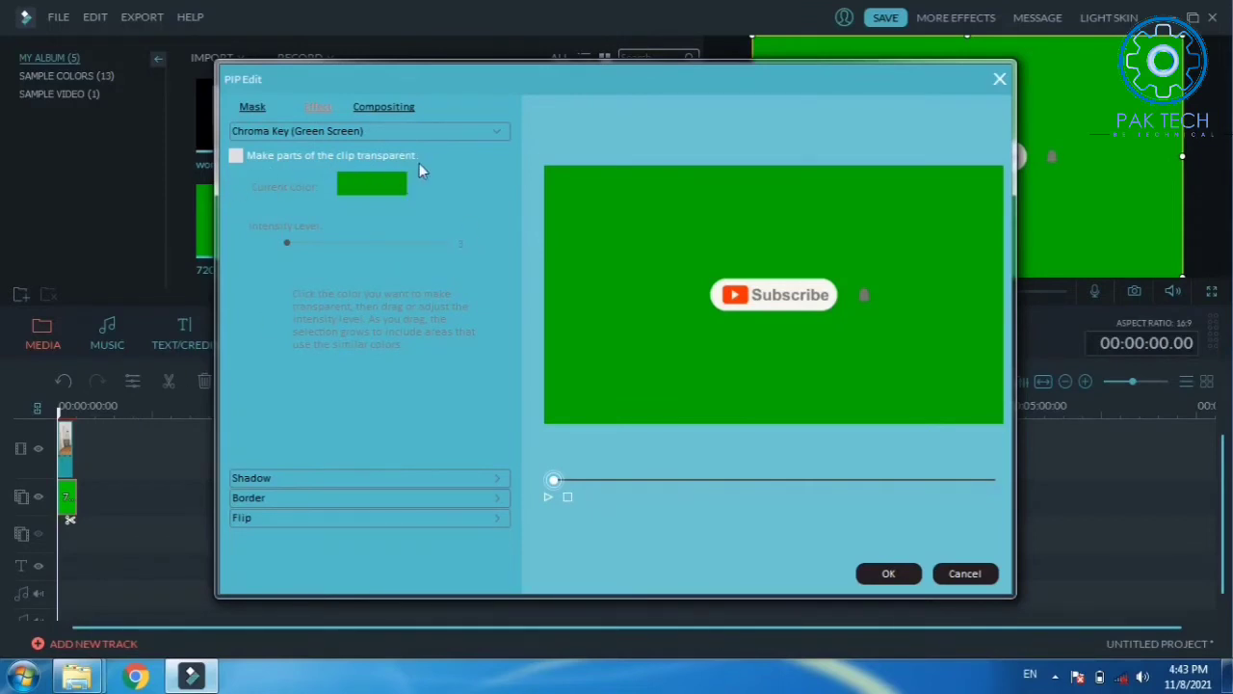
{"action": "left_click", "coordinate": [236, 156]}
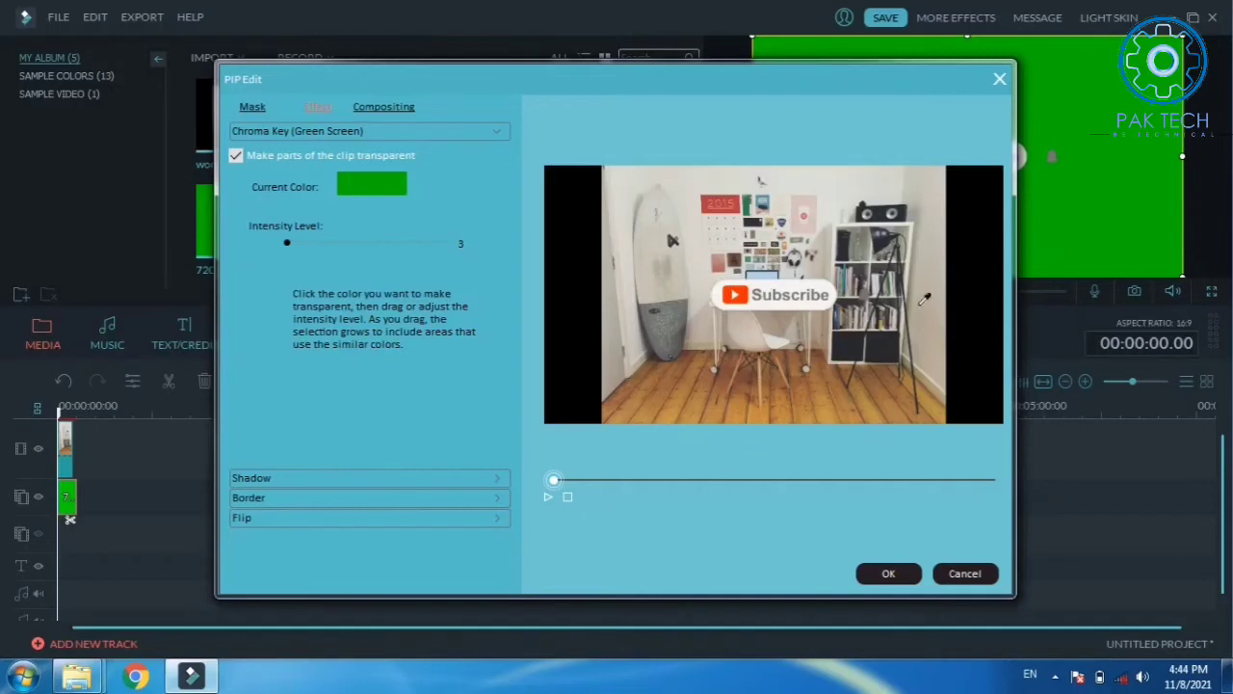
{"action": "left_click", "coordinate": [891, 576]}
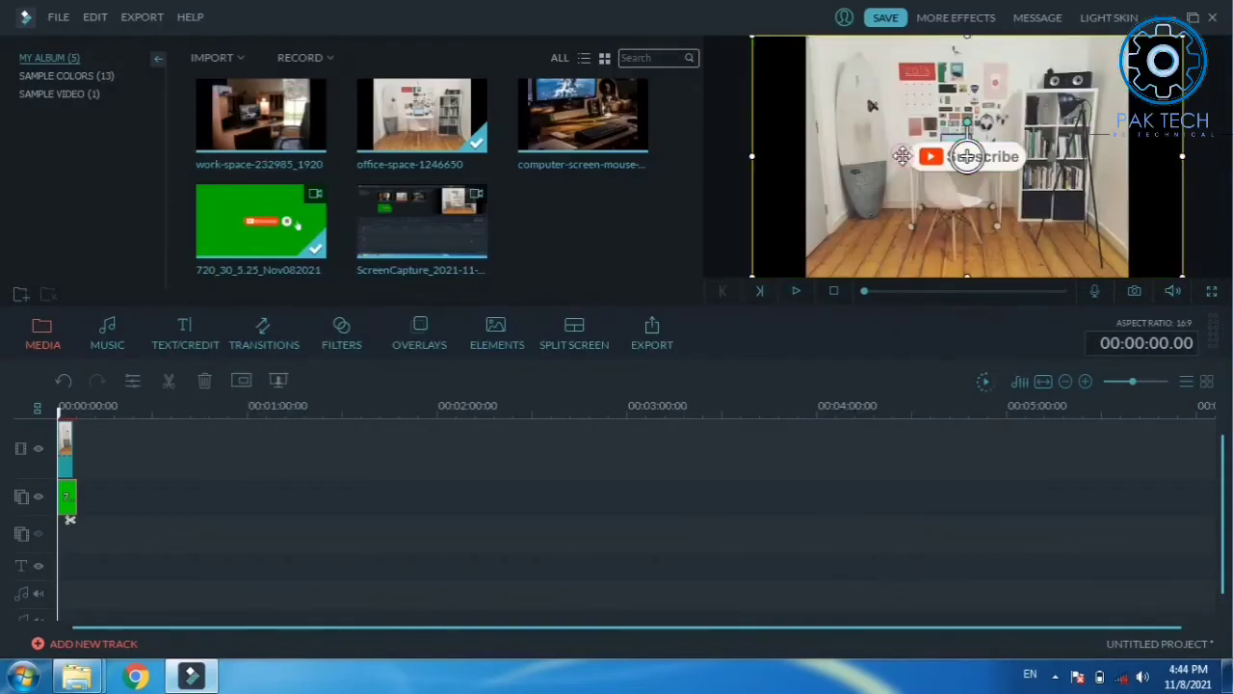
{"action": "left_click_drag", "start_coordinate": [900, 154], "coordinate": [895, 229]}
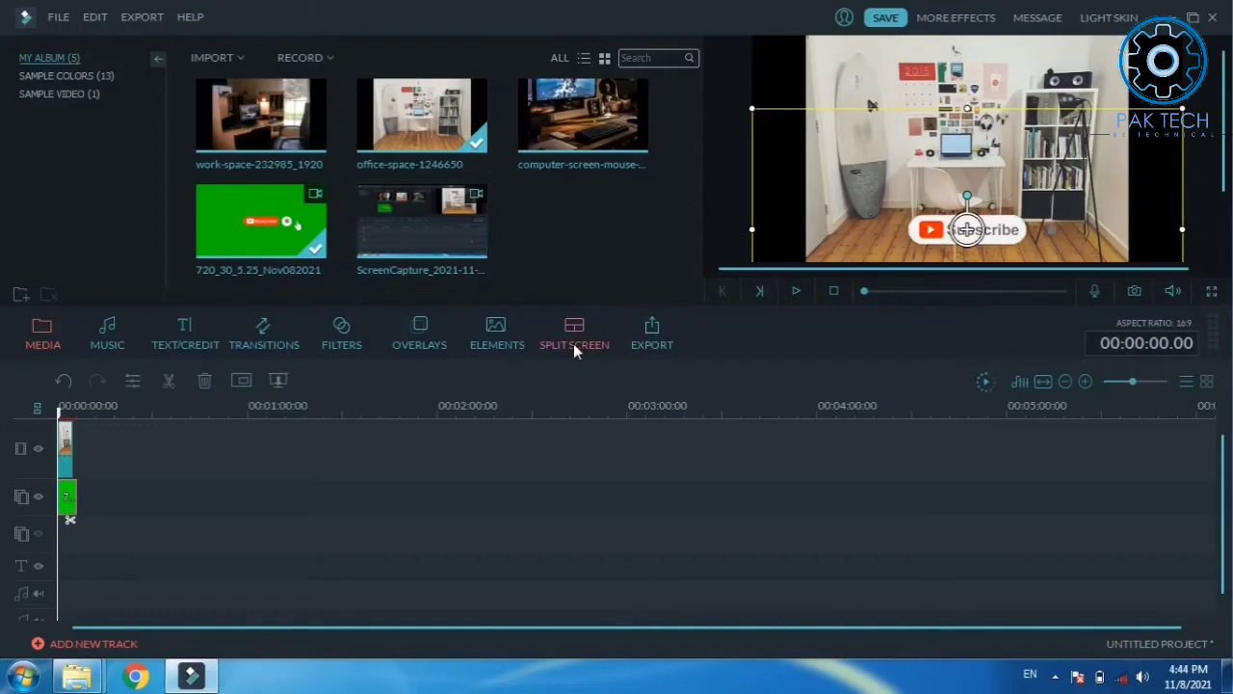
{"action": "left_click", "coordinate": [796, 291]}
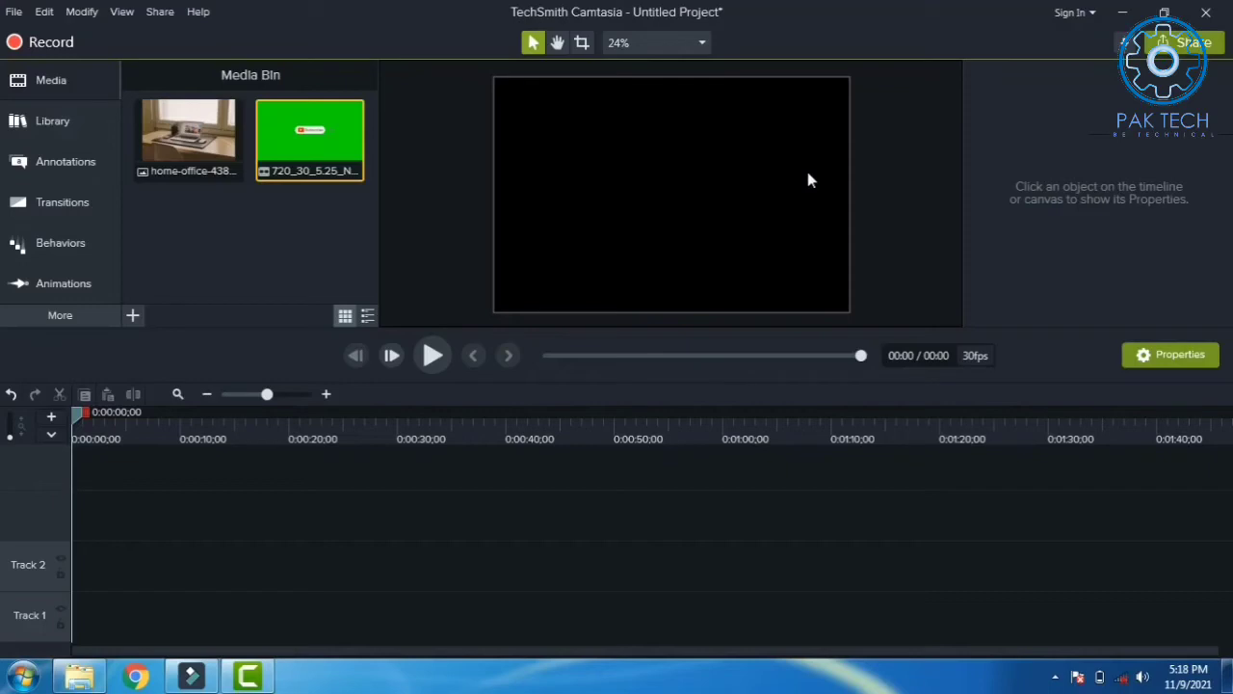
In Camtasia, place the home-office image on Track 1 and the 720_30_5.25 Subscribe clip on Track 2, both starting at 0 with equal length
{"action": "left_click", "coordinate": [188, 120]}
{"action": "left_click_drag", "start_coordinate": [181, 190], "coordinate": [70, 618]}
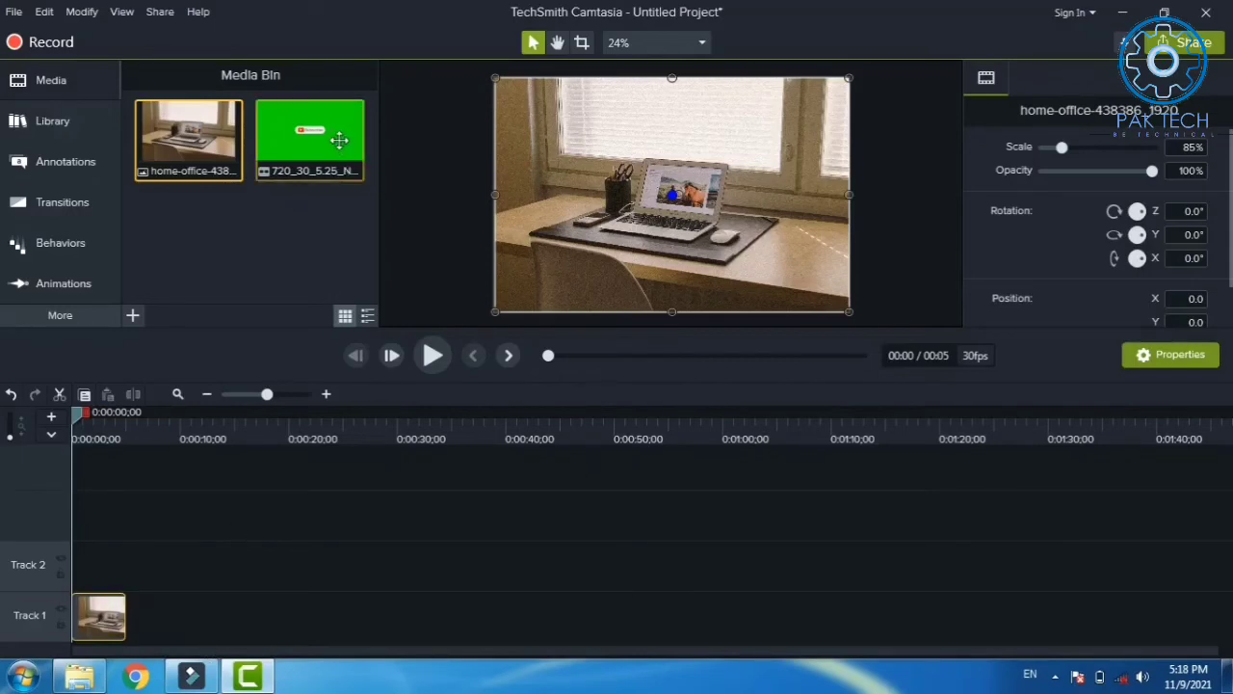
{"action": "left_click_drag", "start_coordinate": [338, 140], "coordinate": [217, 516]}
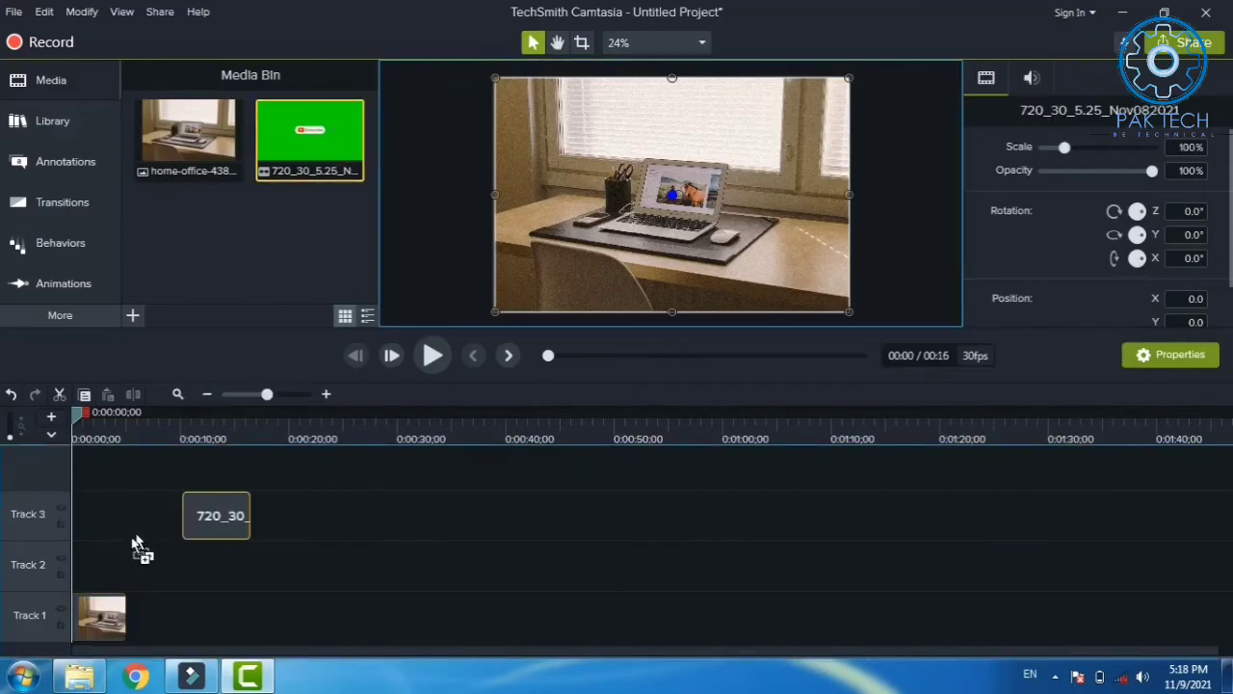
{"action": "left_click_drag", "start_coordinate": [116, 551], "coordinate": [68, 565]}
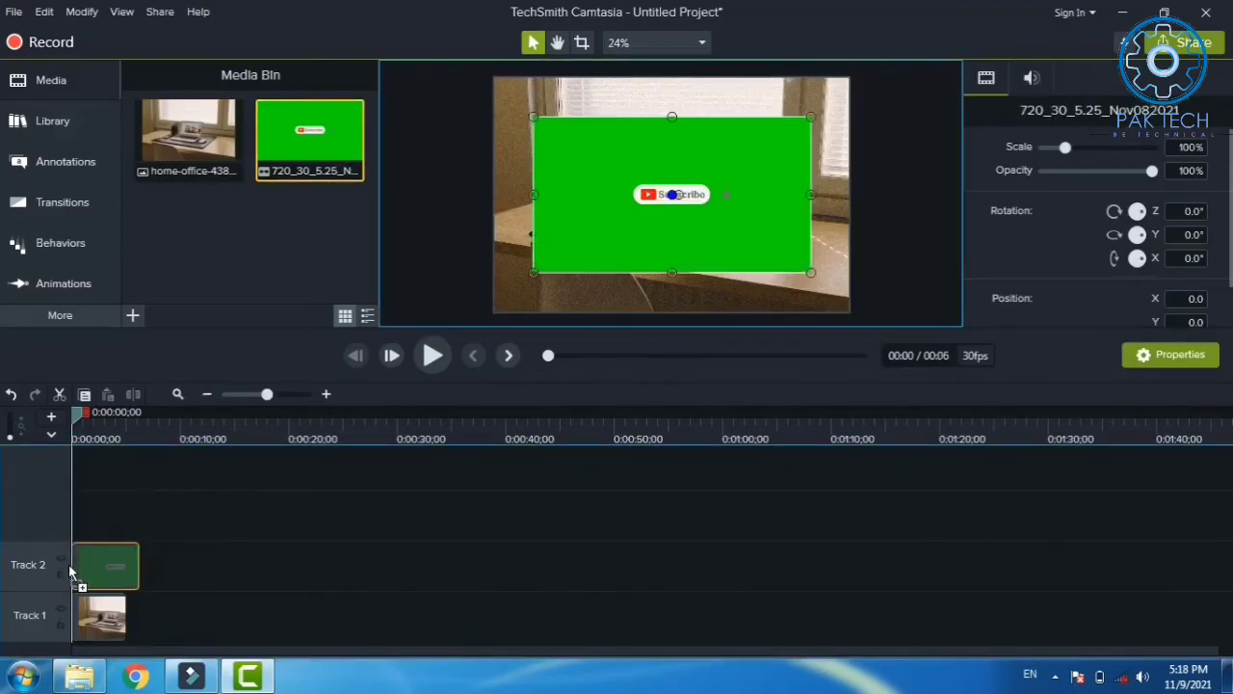
{"action": "left_click", "coordinate": [130, 625]}
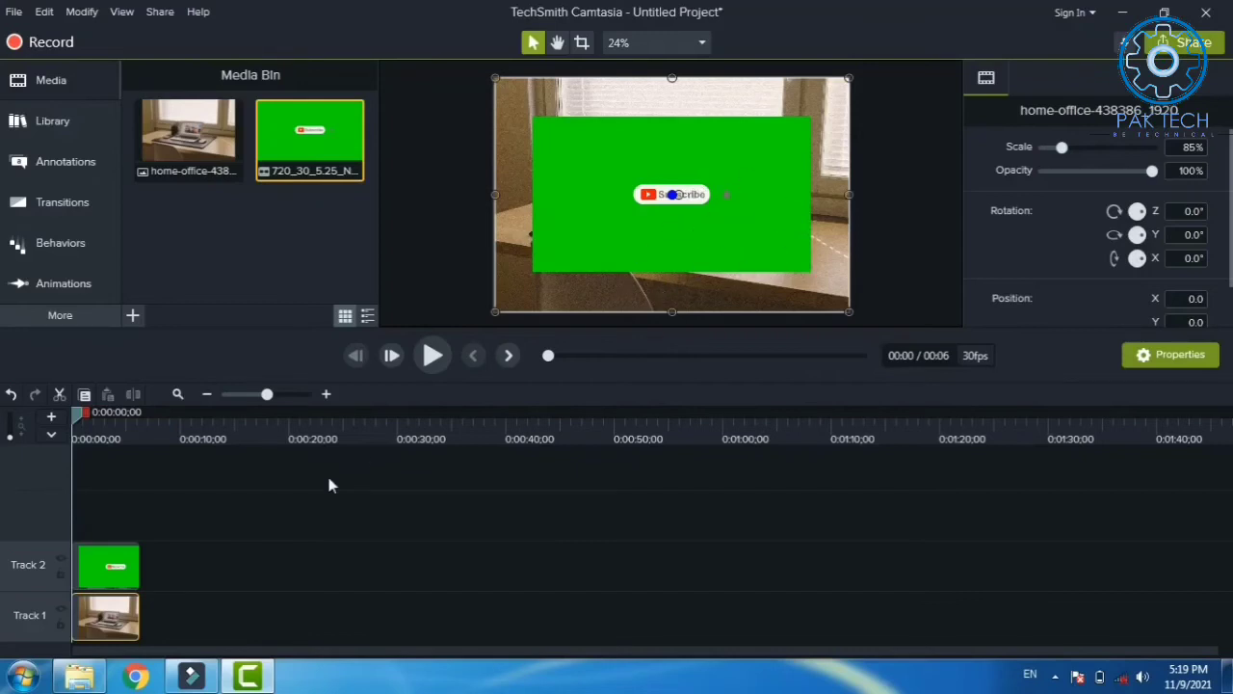
Apply the Remove a Color visual effect to the Subscribe clip on Track 2
{"action": "left_click", "coordinate": [101, 575]}
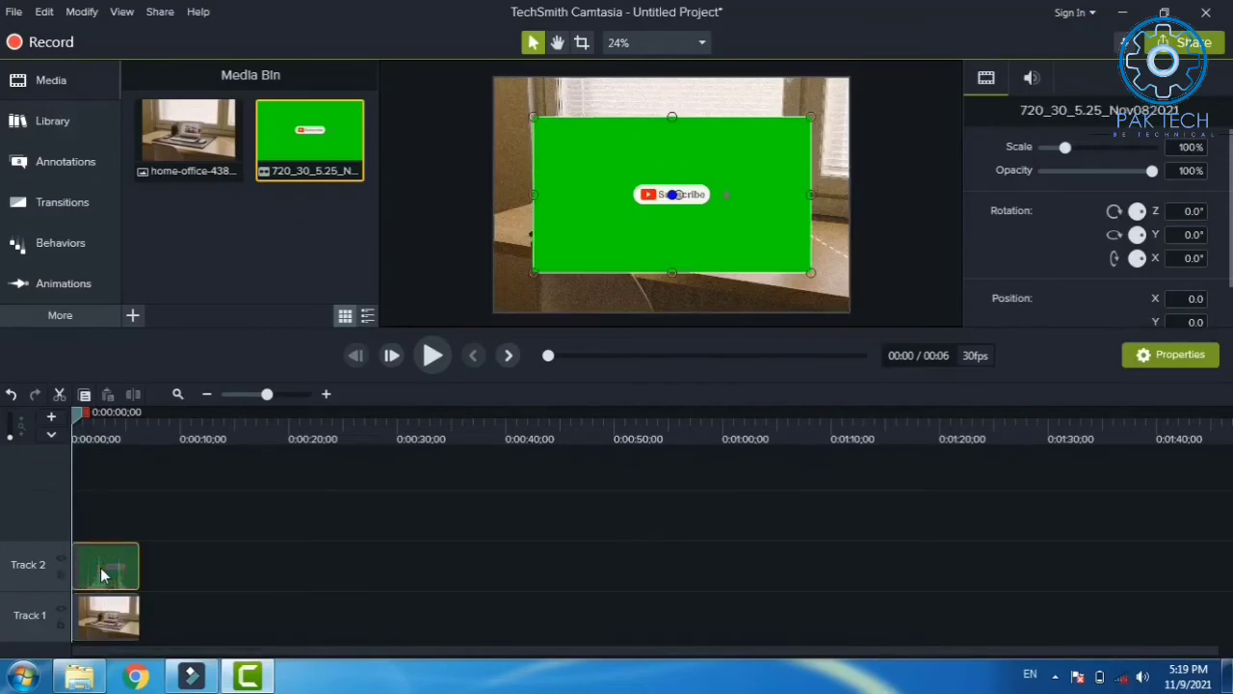
{"action": "left_click", "coordinate": [81, 13]}
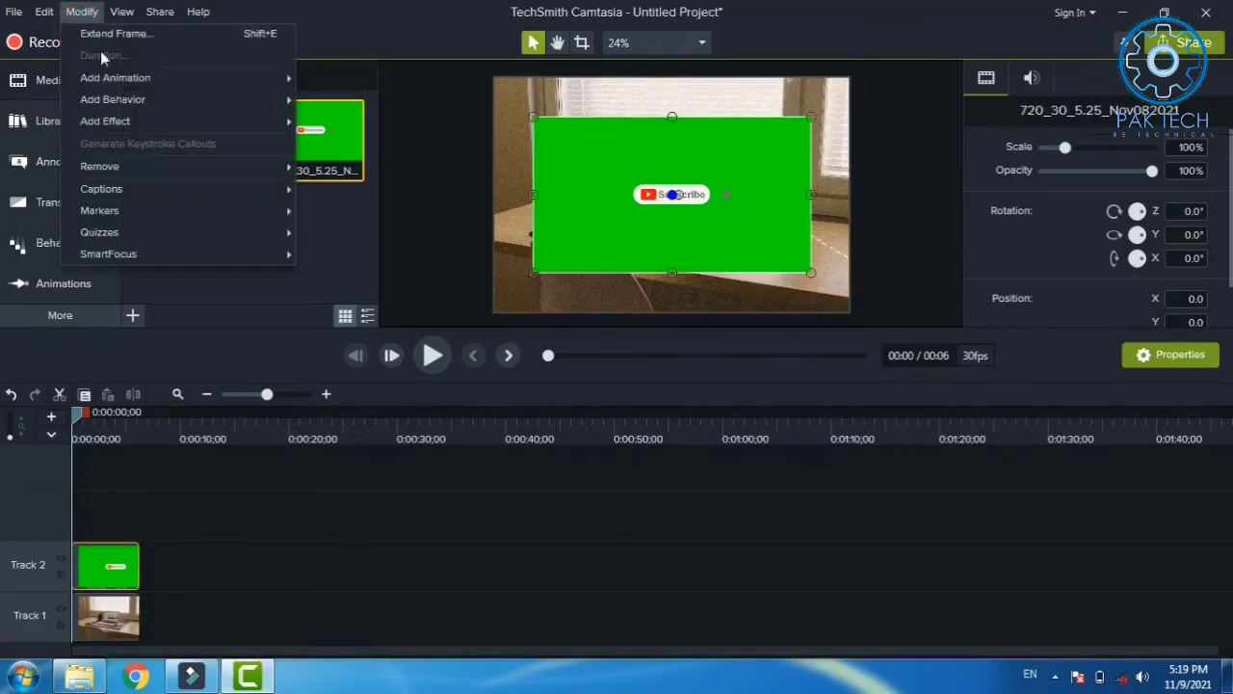
{"action": "mouse_move", "coordinate": [122, 116]}
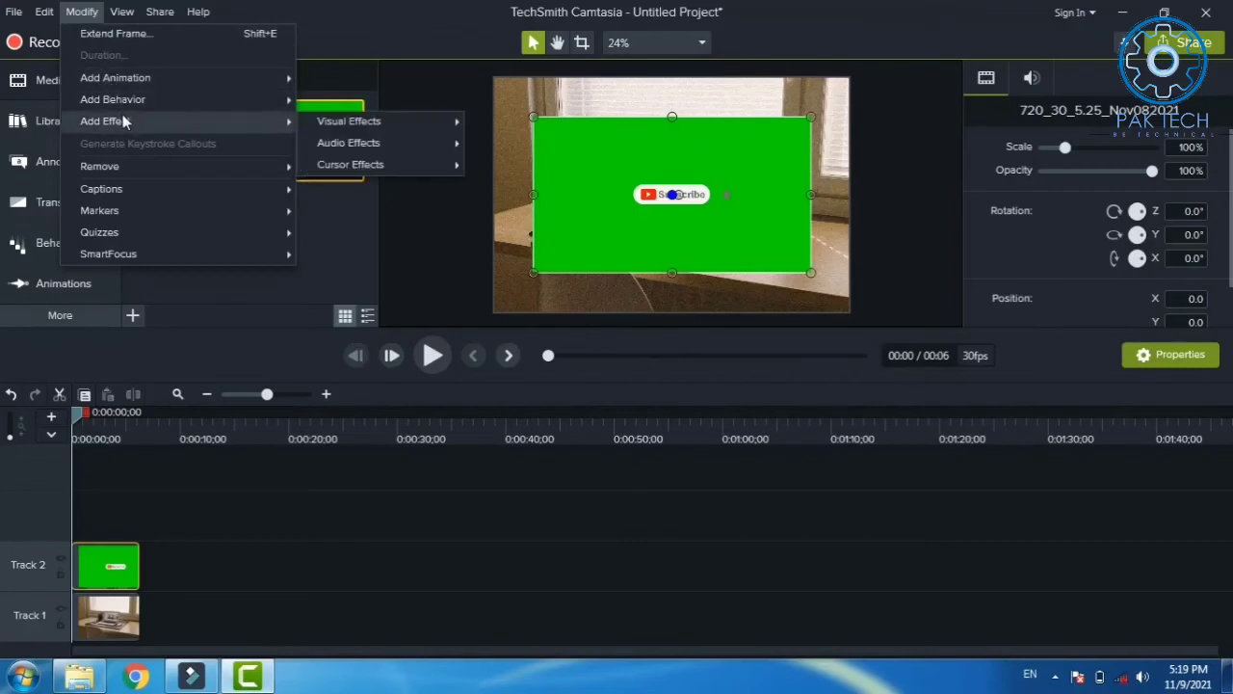
{"action": "mouse_move", "coordinate": [347, 132]}
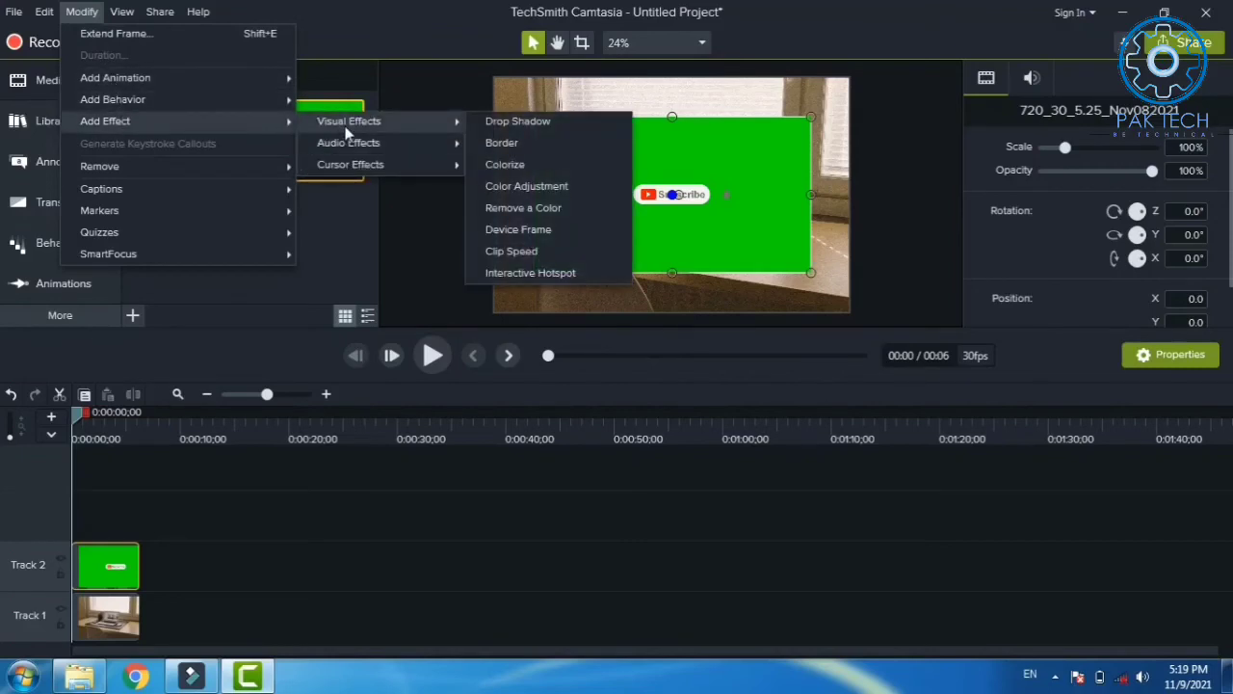
{"action": "left_click", "coordinate": [523, 208]}
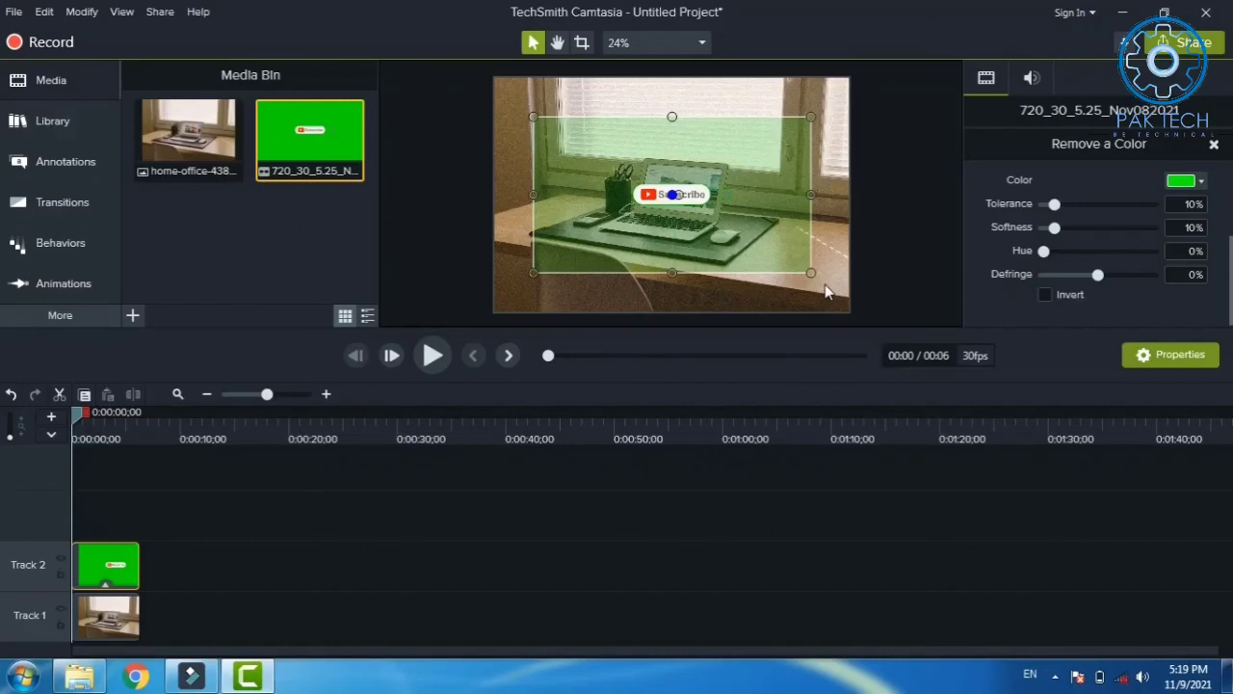
{"action": "left_click", "coordinate": [1199, 182]}
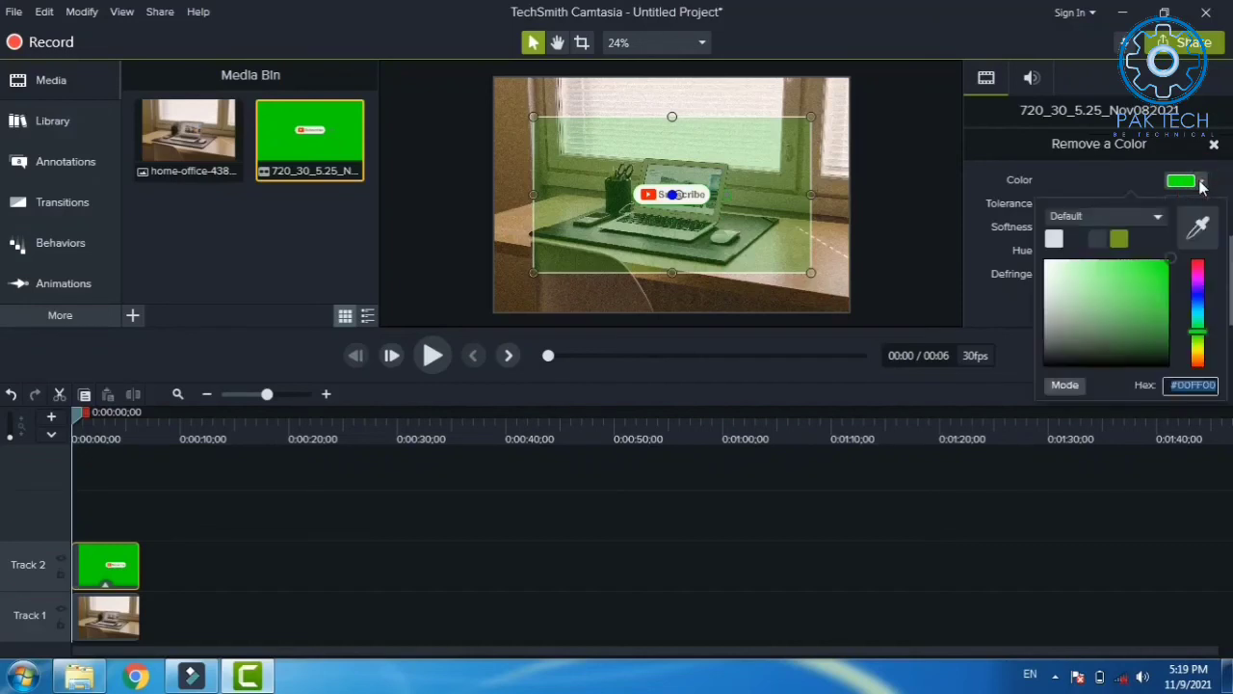
{"action": "left_click", "coordinate": [1199, 236]}
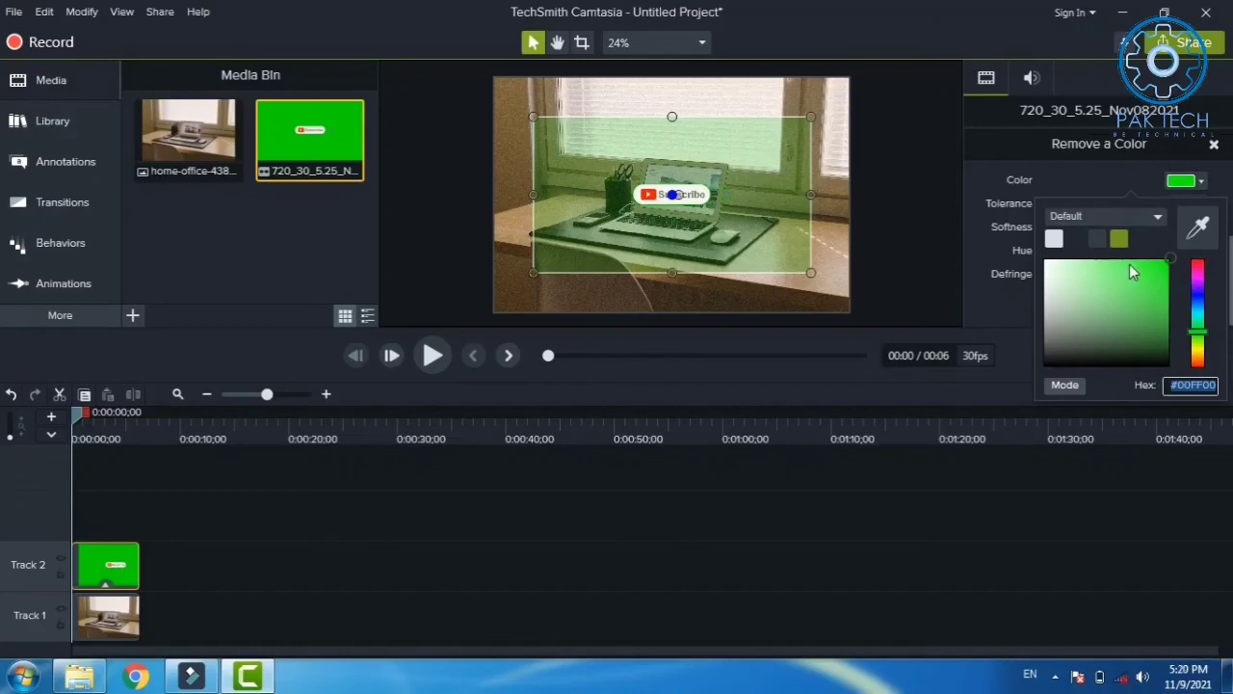
{"action": "left_click", "coordinate": [1202, 183]}
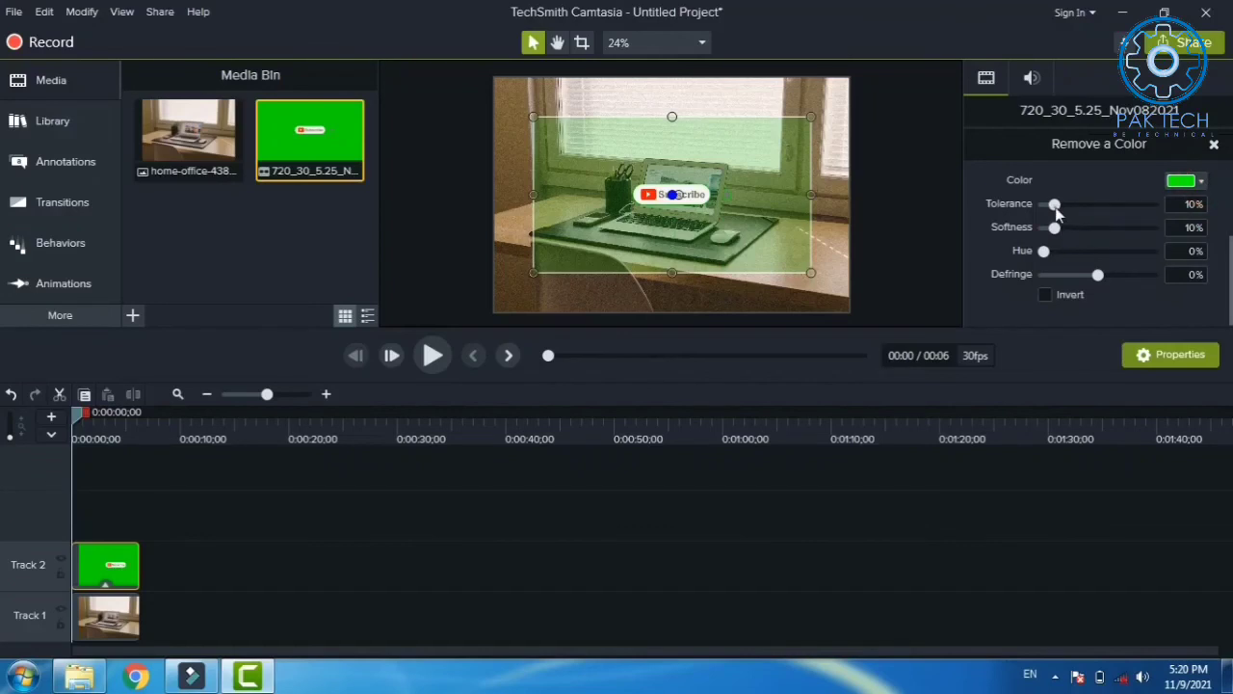
Set the Remove a Color tolerance to 27% and softness to 12%, and move the Subscribe overlay to the lower part of the picture
{"action": "left_click_drag", "start_coordinate": [1056, 209], "coordinate": [1074, 210]}
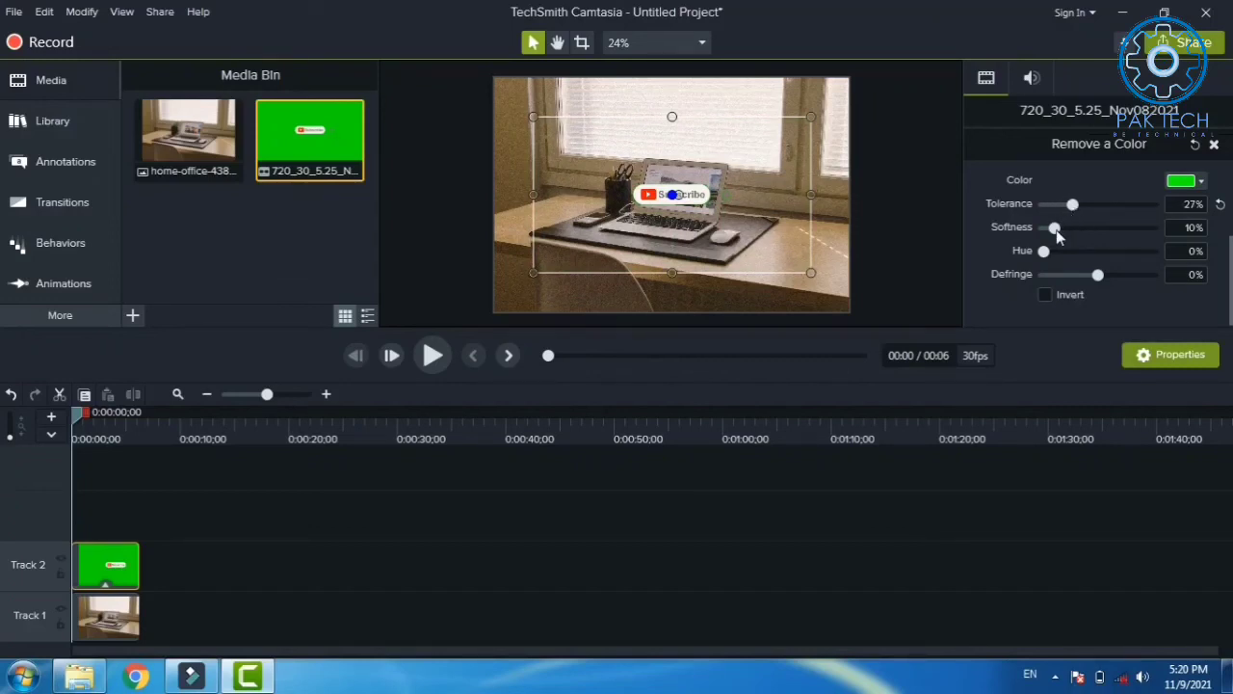
{"action": "left_click_drag", "start_coordinate": [1055, 228], "coordinate": [1060, 231]}
{"action": "left_click_drag", "start_coordinate": [639, 162], "coordinate": [613, 241]}
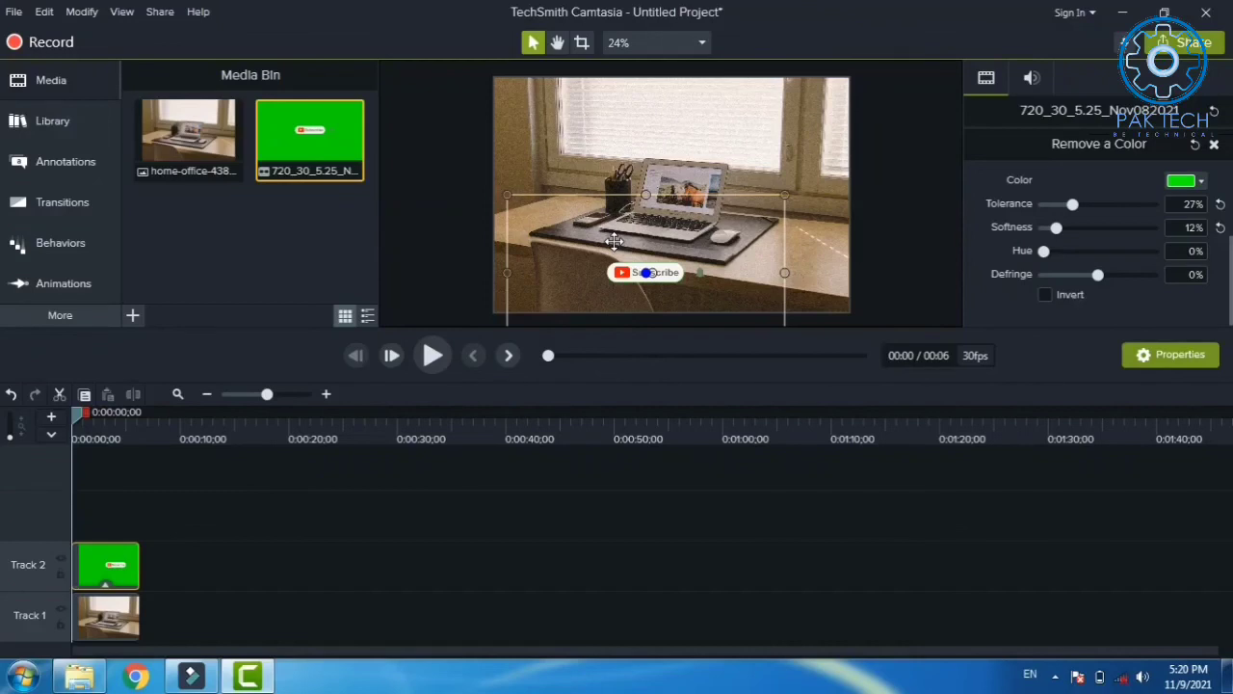
{"action": "left_click", "coordinate": [433, 359]}
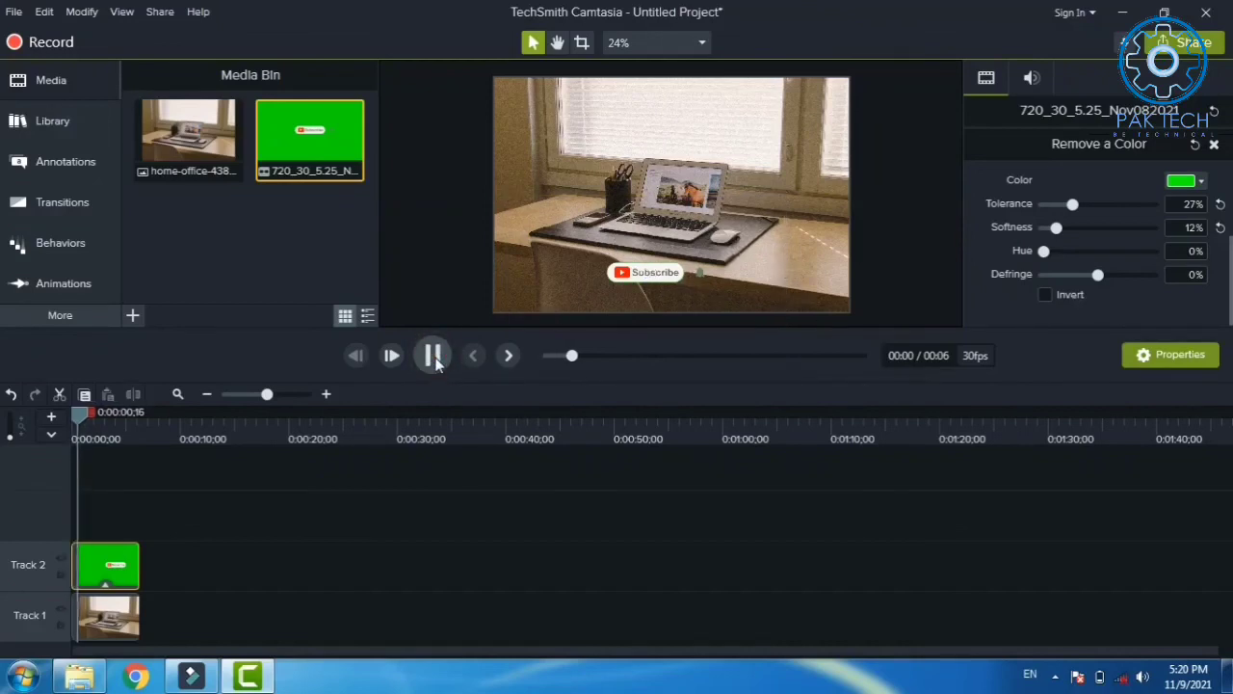